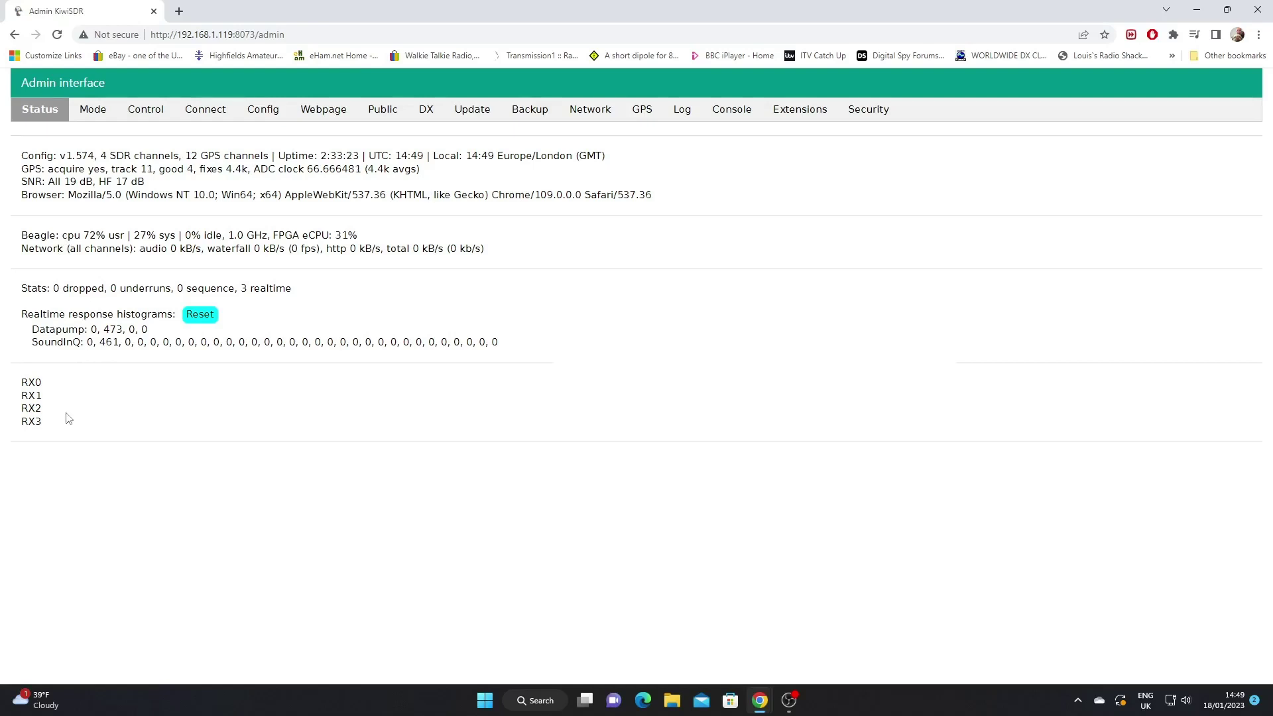
View the Mode page (Kiwi classic, four receiver channels), then move on to the Control page
{"action": "left_click", "coordinate": [95, 114]}
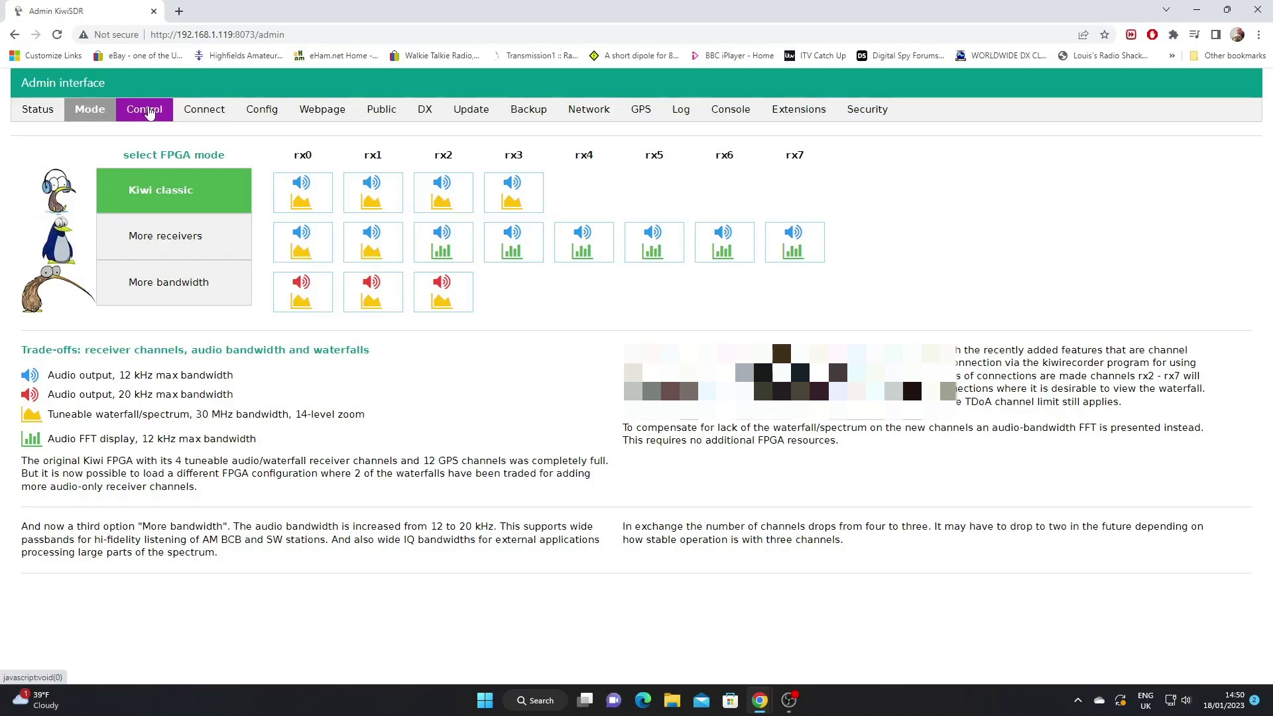
{"action": "left_click", "coordinate": [150, 114]}
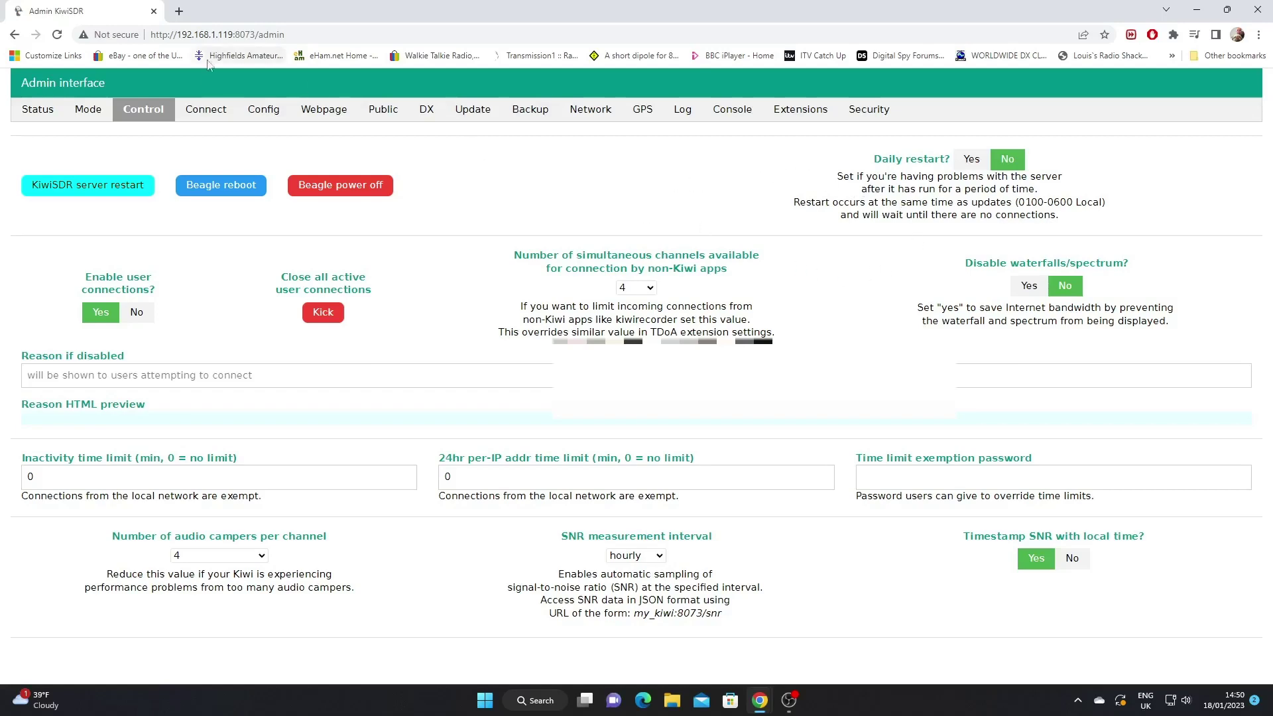
Switch to the Connect page and focus its Domain Name field with the DDNS hostname
{"action": "left_click", "coordinate": [216, 116]}
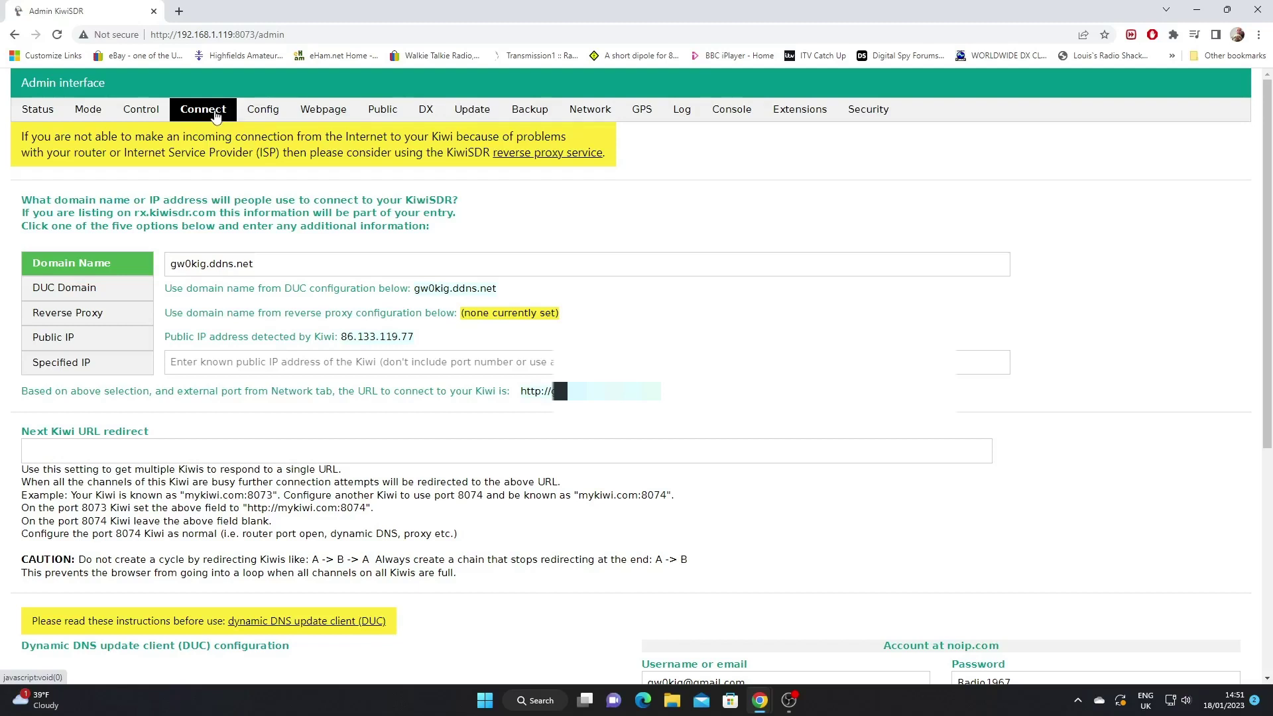
{"action": "left_click", "coordinate": [192, 266]}
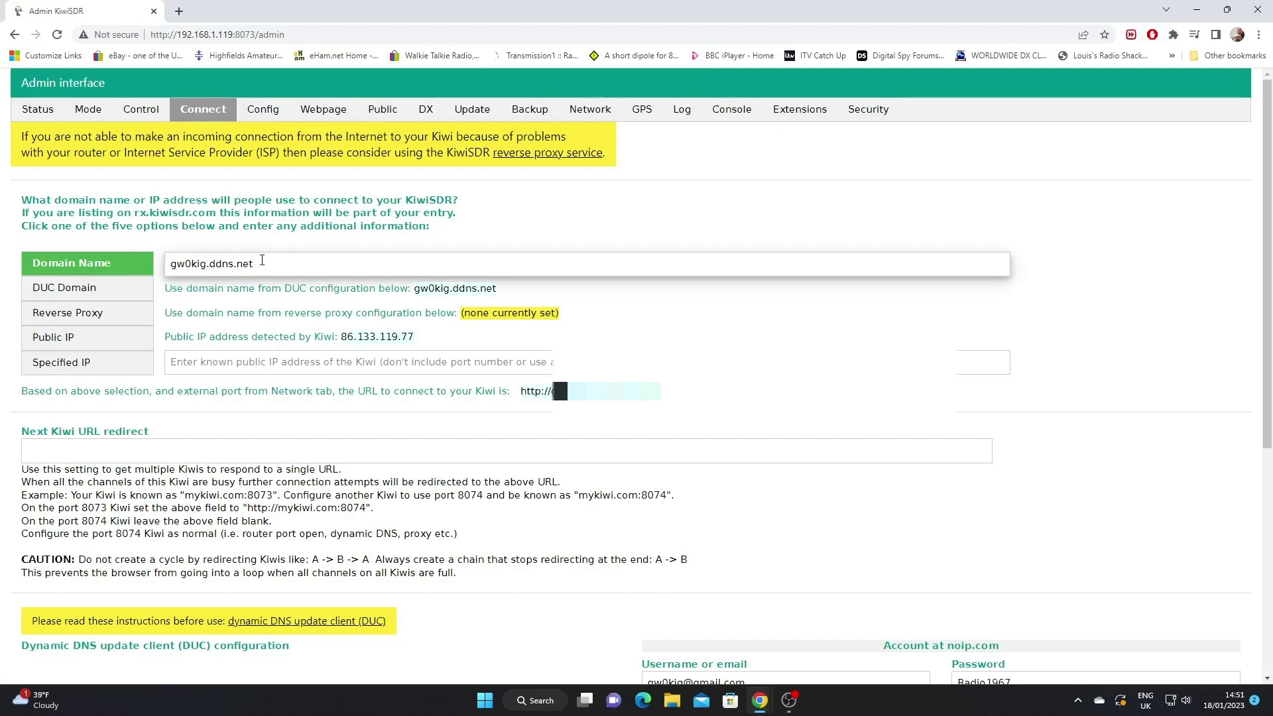
{"action": "left_click", "coordinate": [197, 313]}
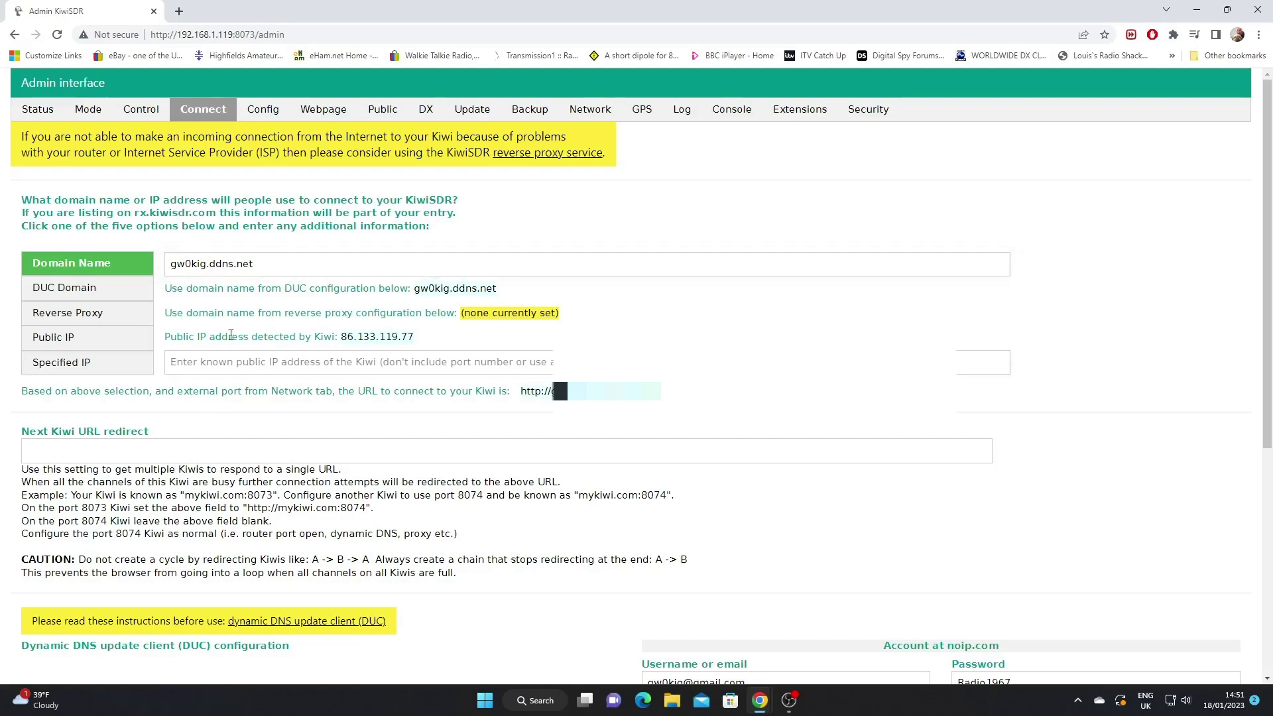
Scroll through the Config page's 7020 kHz LSB and passband settings, then go to Webpage
{"action": "left_click", "coordinate": [267, 112]}
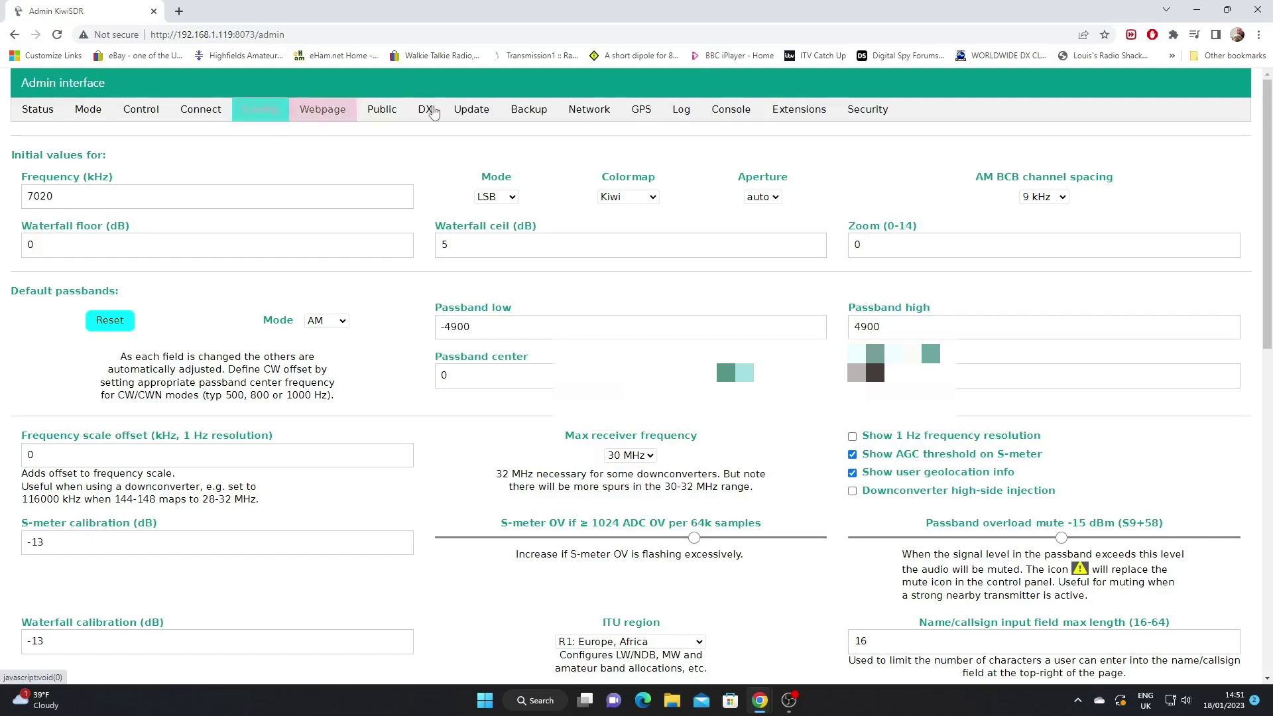
{"action": "scroll", "coordinate": [1119, 242], "scroll_direction": "down", "scroll_amount": 1}
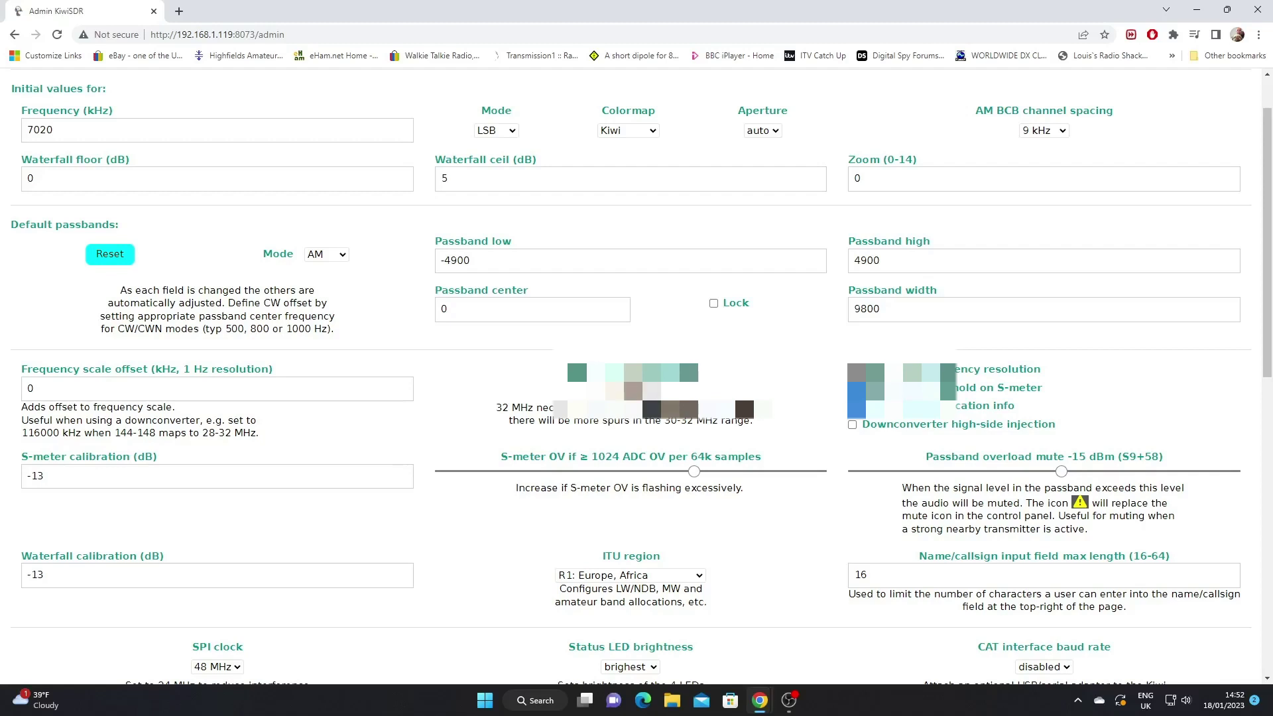
{"action": "scroll", "coordinate": [637, 376], "scroll_direction": "down", "scroll_amount": 3}
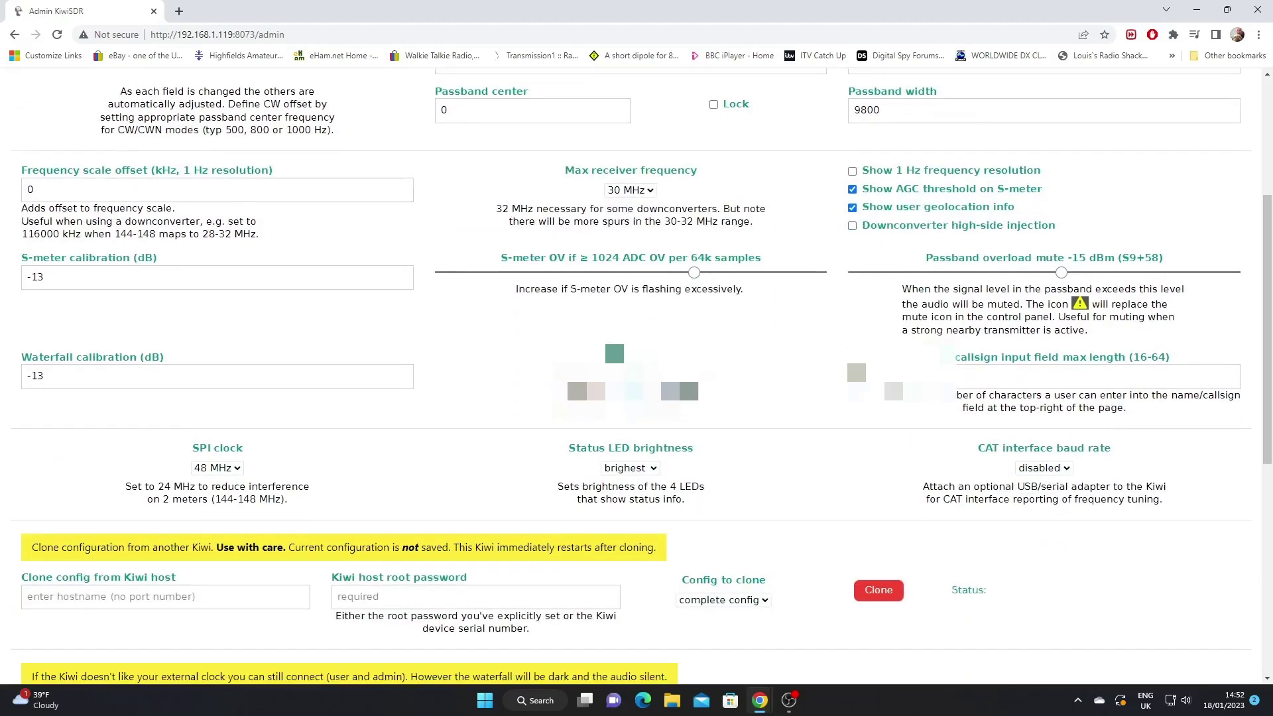
{"action": "scroll", "coordinate": [636, 376], "scroll_direction": "up", "scroll_amount": 4}
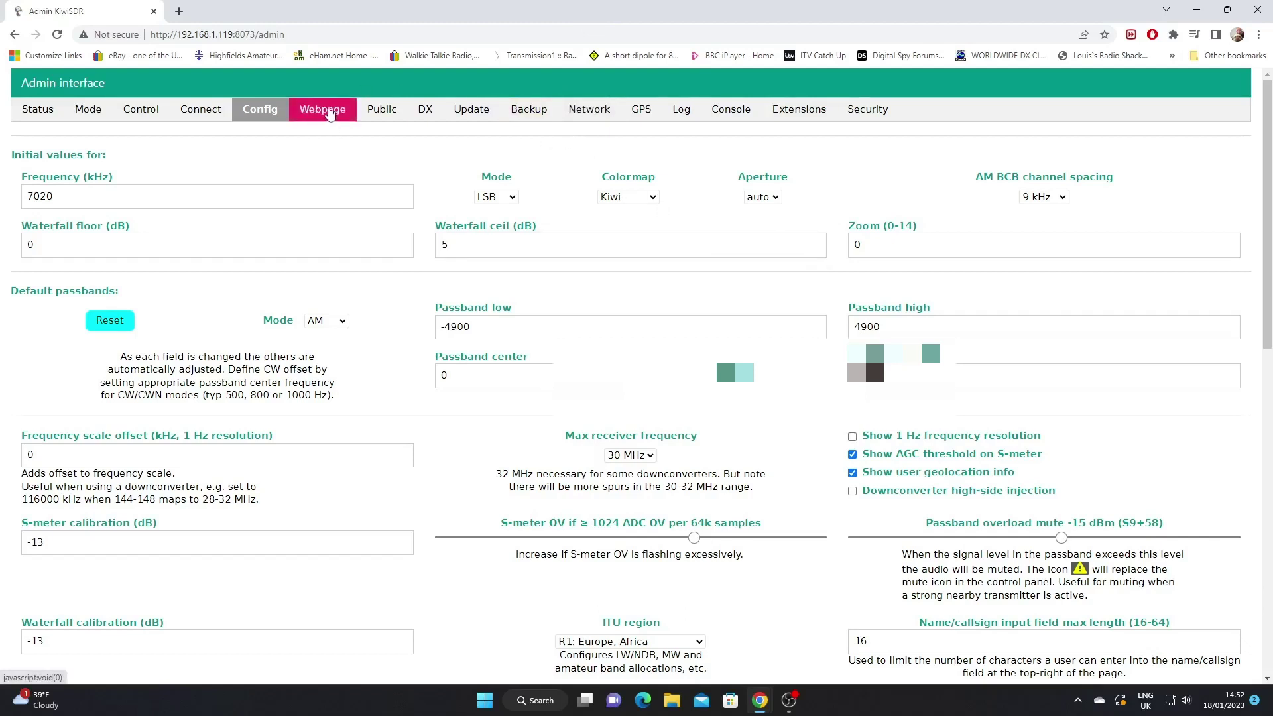
{"action": "left_click", "coordinate": [334, 113]}
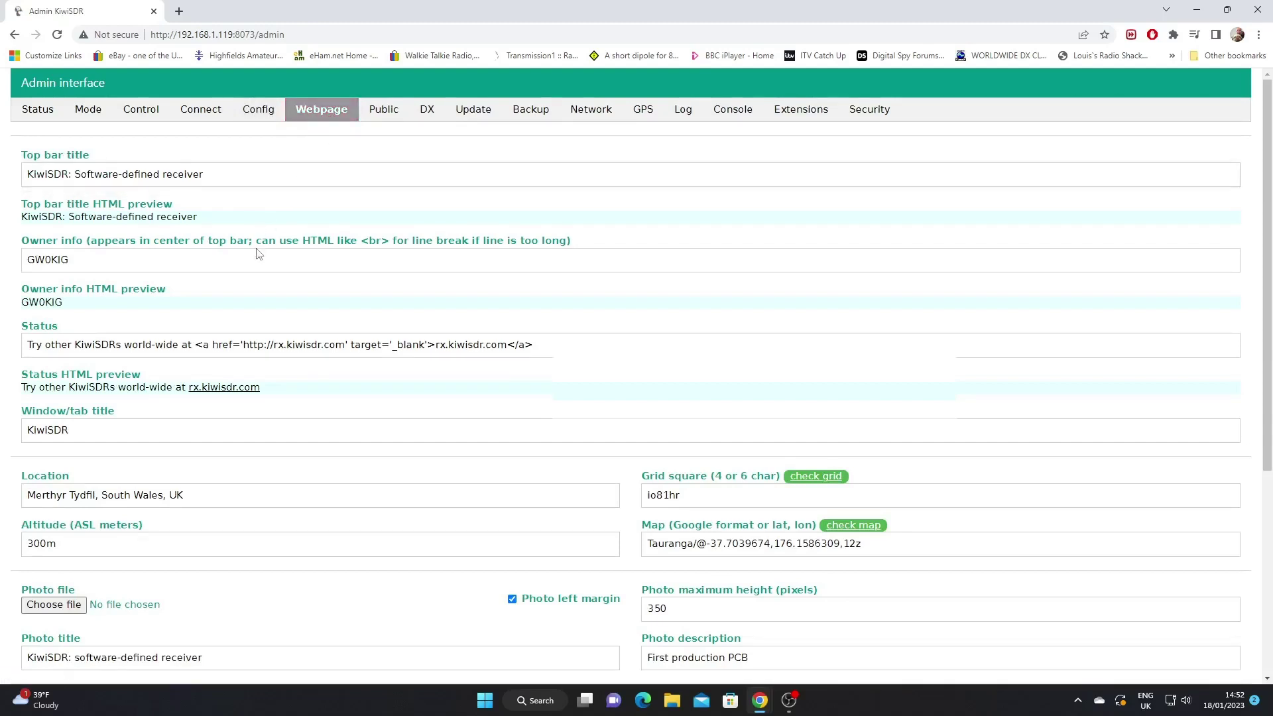
Scroll through the Webpage title, location and photo fields, then go to the Public page
{"action": "scroll", "coordinate": [258, 293], "scroll_direction": "down", "scroll_amount": 2}
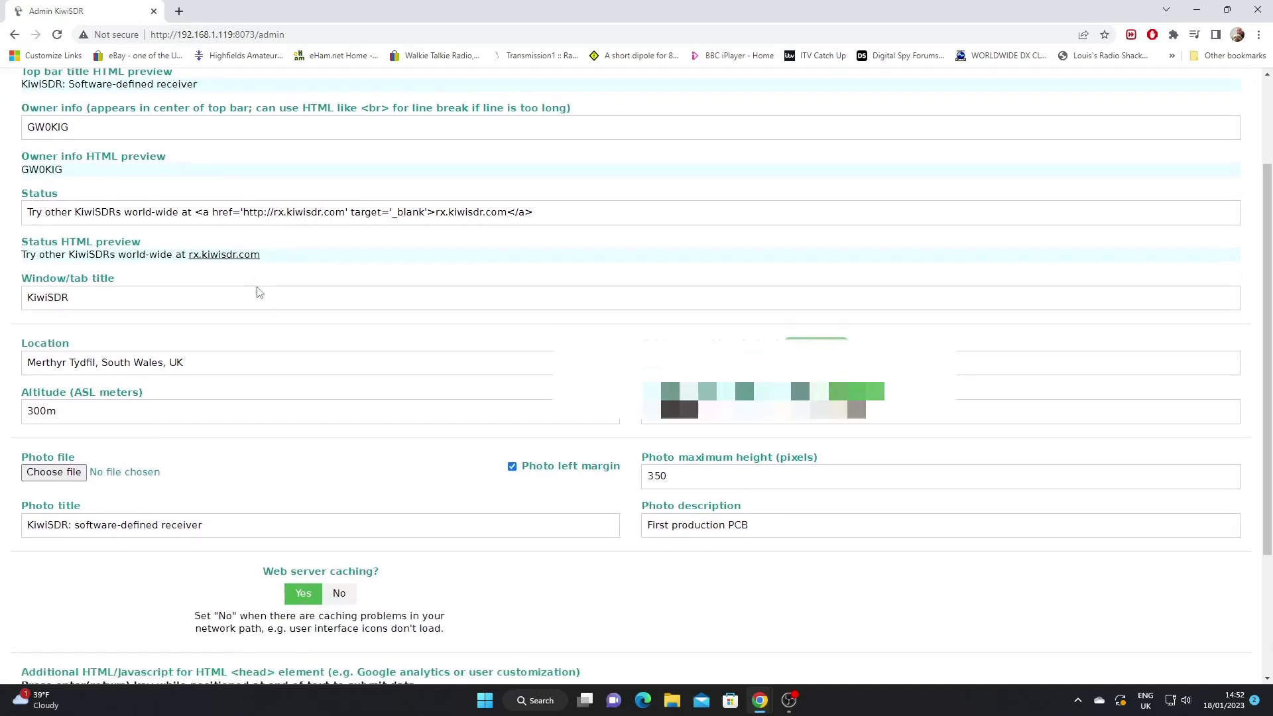
{"action": "scroll", "coordinate": [274, 351], "scroll_direction": "up", "scroll_amount": 2}
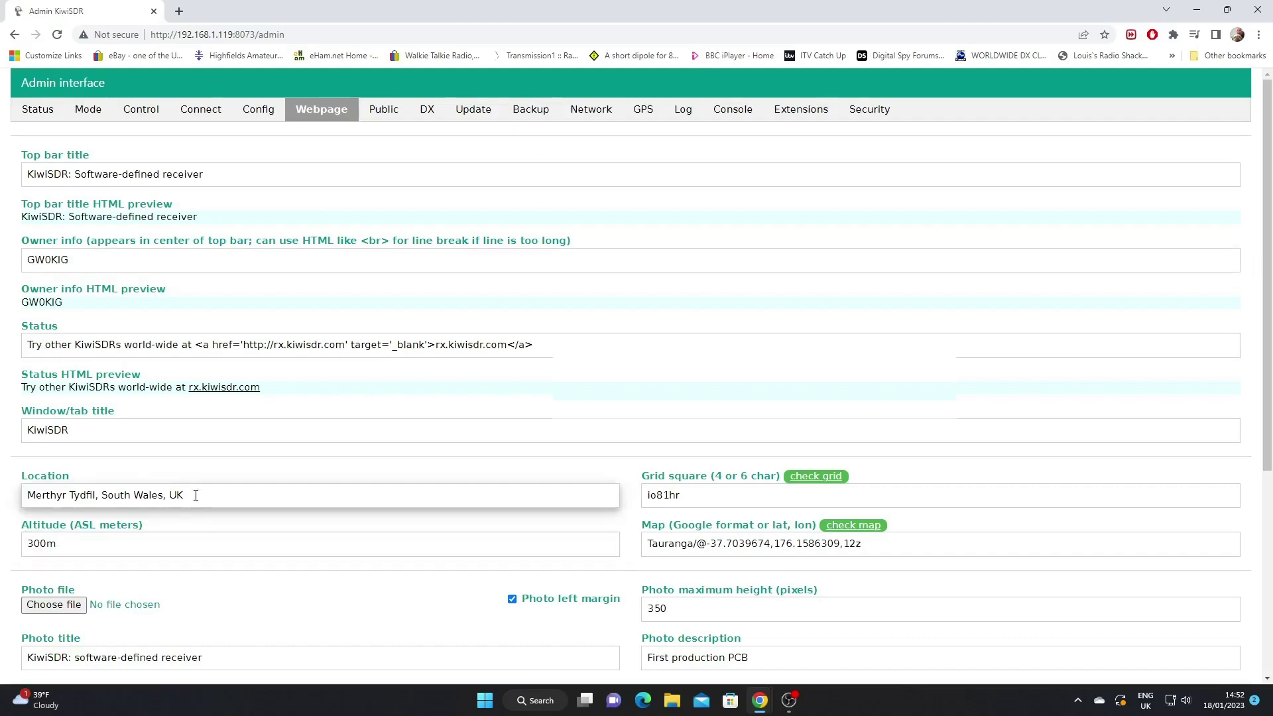
{"action": "left_click", "coordinate": [388, 114]}
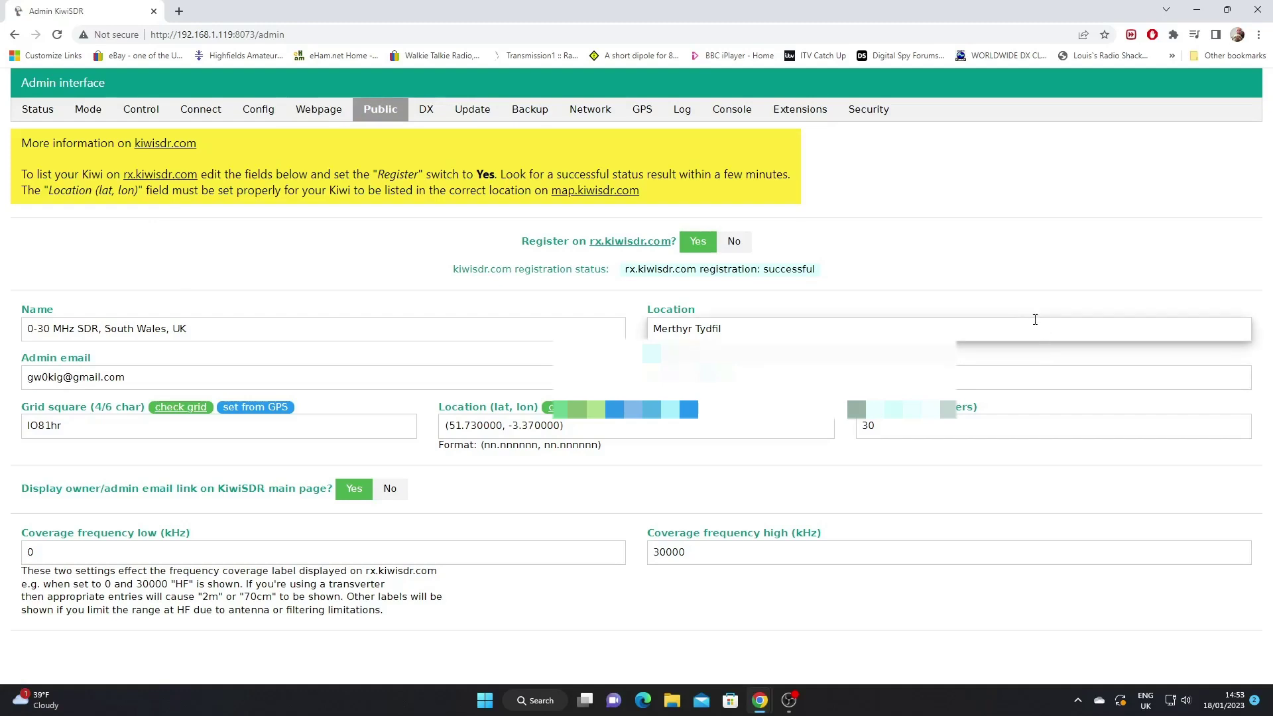
Focus the Public Location field, dismiss its suggestions, then switch to the DX labels list
{"action": "left_click", "coordinate": [763, 377]}
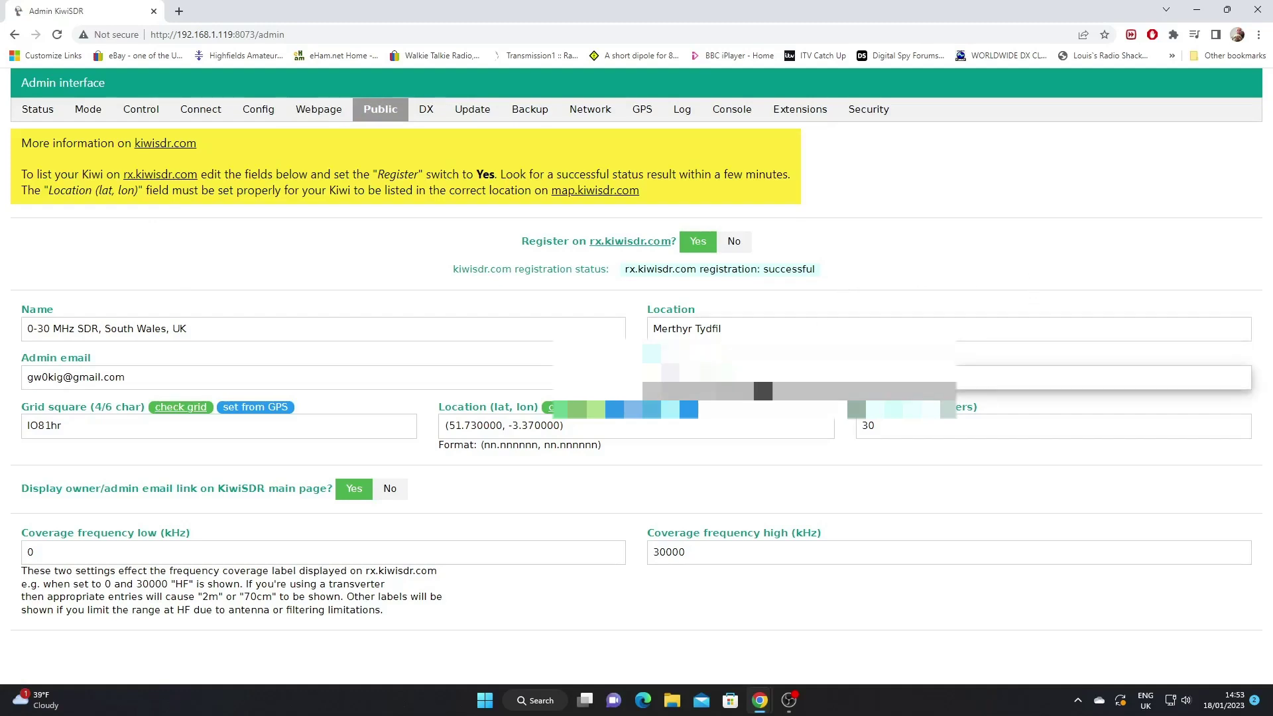
{"action": "left_click", "coordinate": [763, 391]}
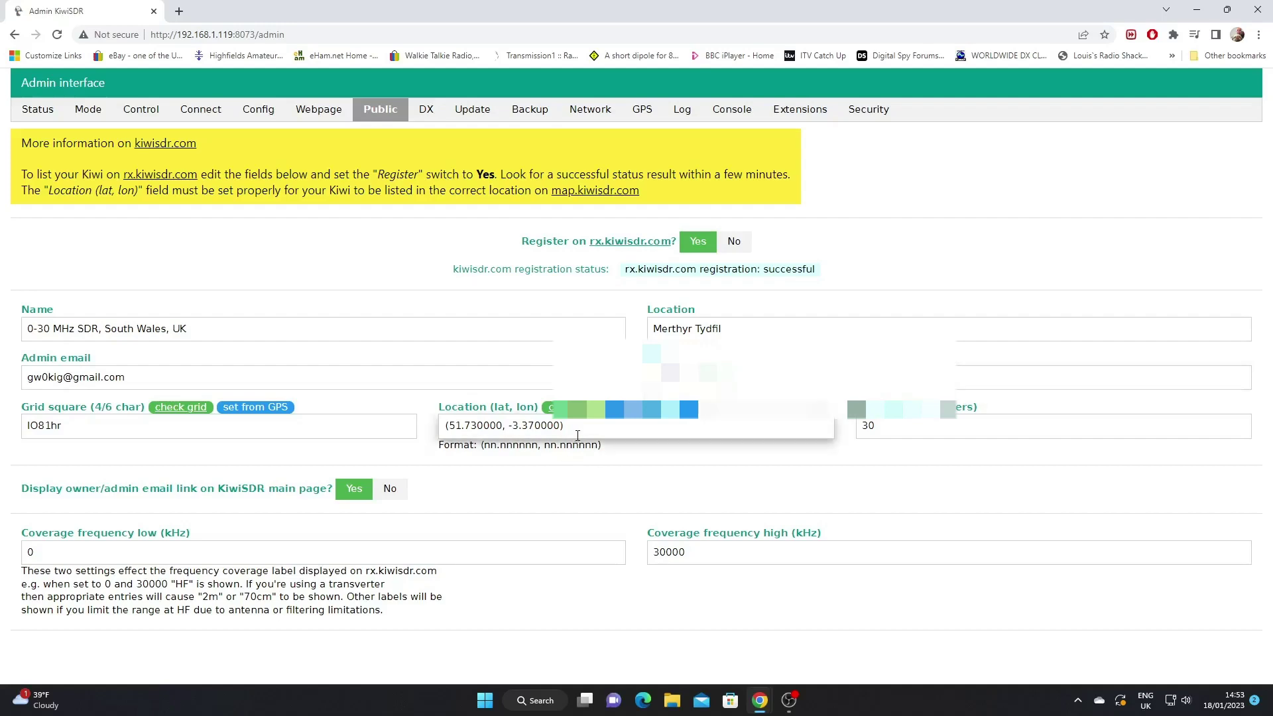
{"action": "left_click", "coordinate": [432, 113]}
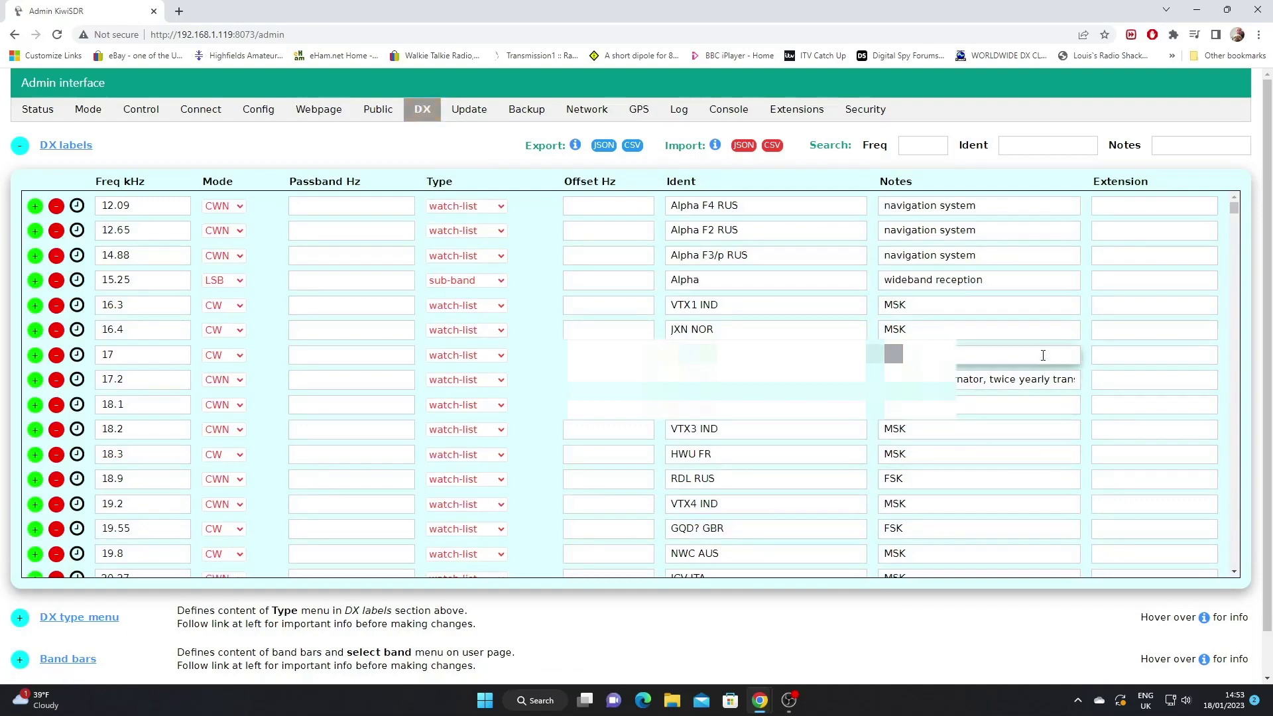
Scroll through the DX labels table and back up, then go to the Update page
{"action": "scroll", "coordinate": [1043, 355], "scroll_direction": "down", "scroll_amount": 6}
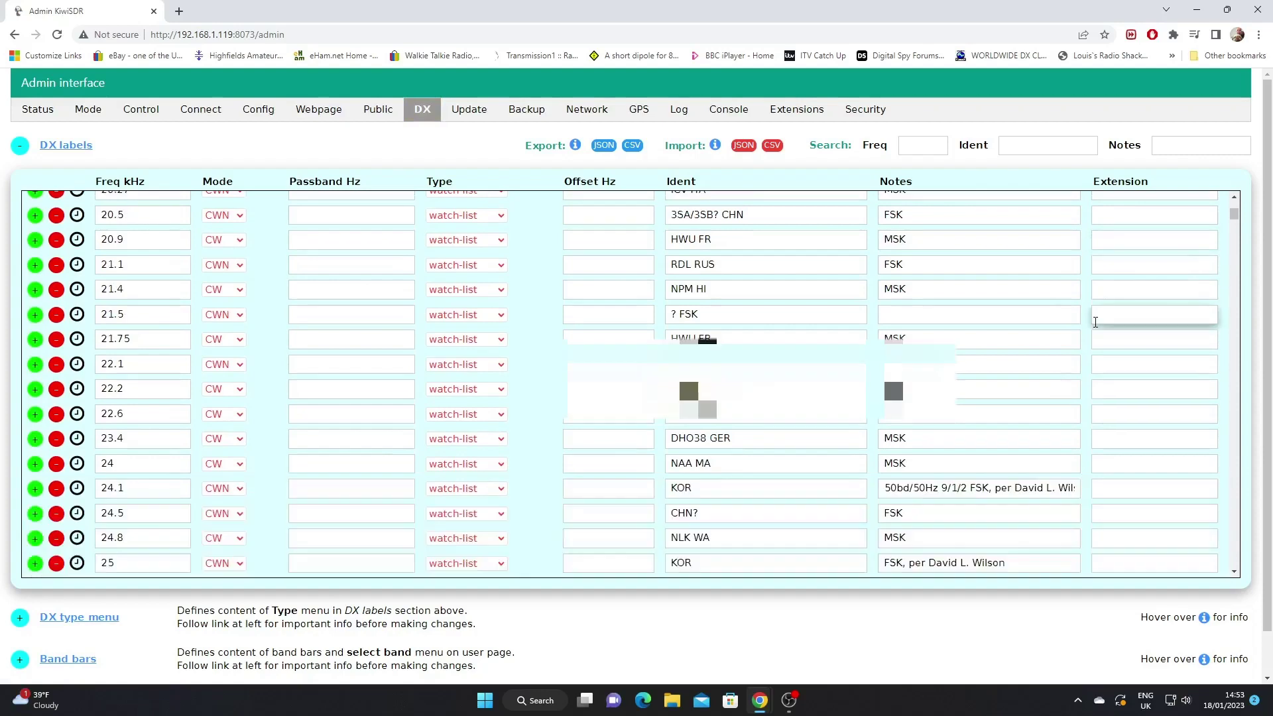
{"action": "scroll", "coordinate": [1096, 325], "scroll_direction": "down", "scroll_amount": 10}
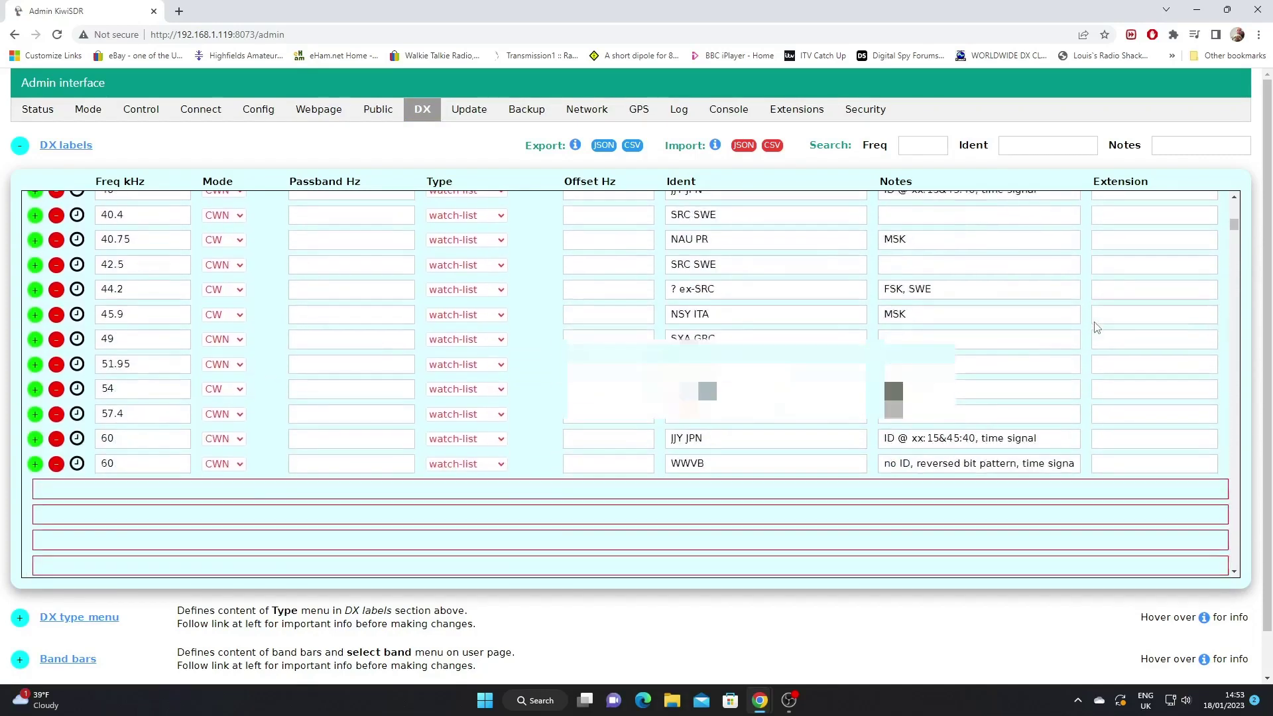
{"action": "scroll", "coordinate": [1054, 395], "scroll_direction": "down", "scroll_amount": 3}
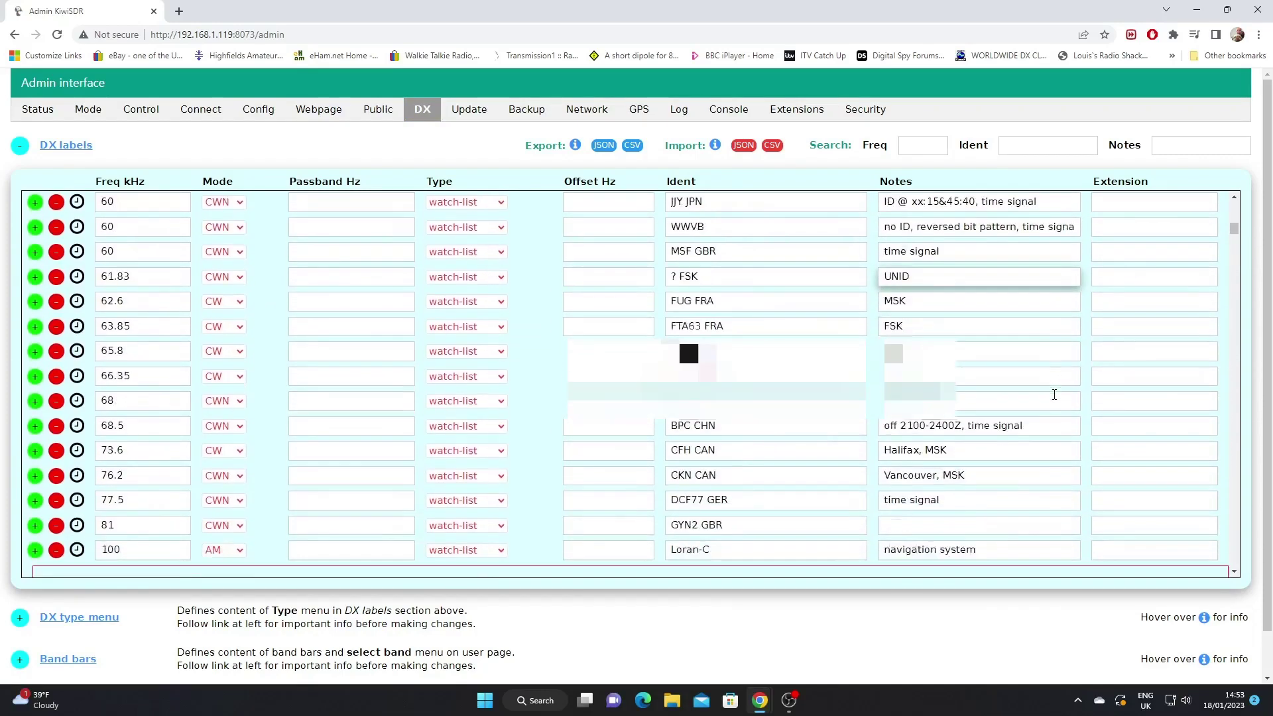
{"action": "scroll", "coordinate": [1054, 395], "scroll_direction": "down", "scroll_amount": 8}
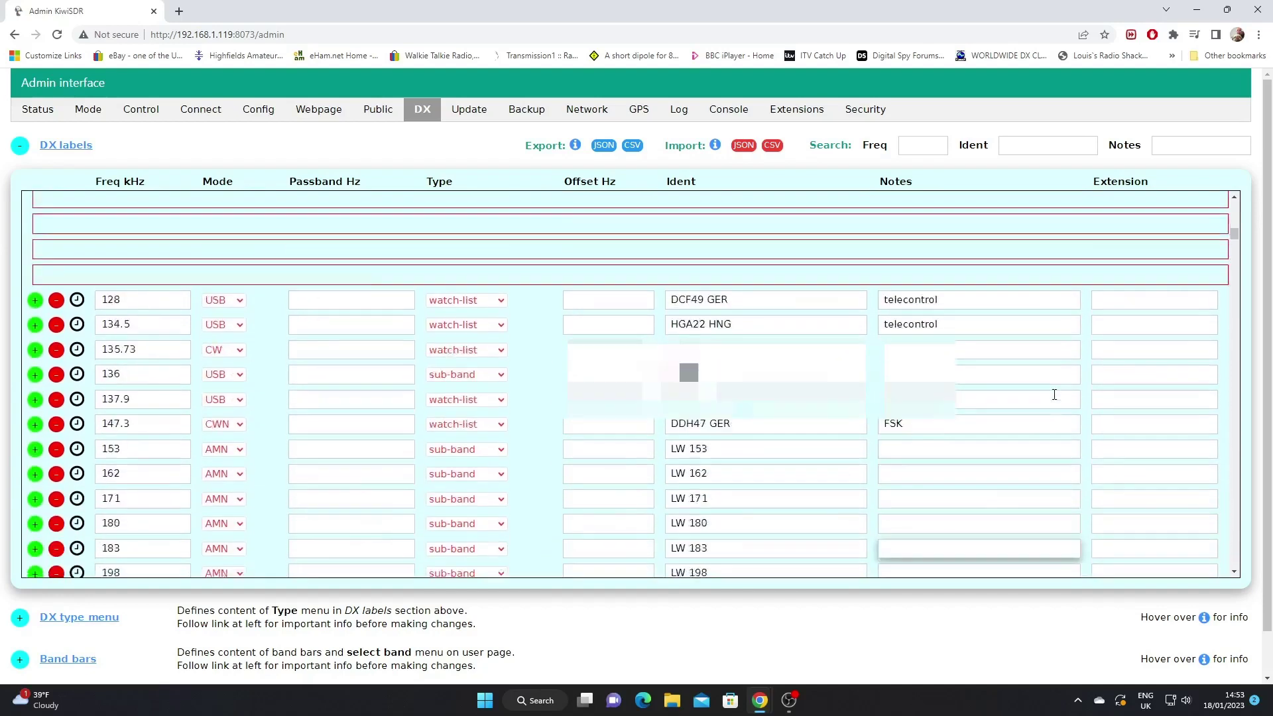
{"action": "scroll", "coordinate": [1055, 394], "scroll_direction": "up", "scroll_amount": 12}
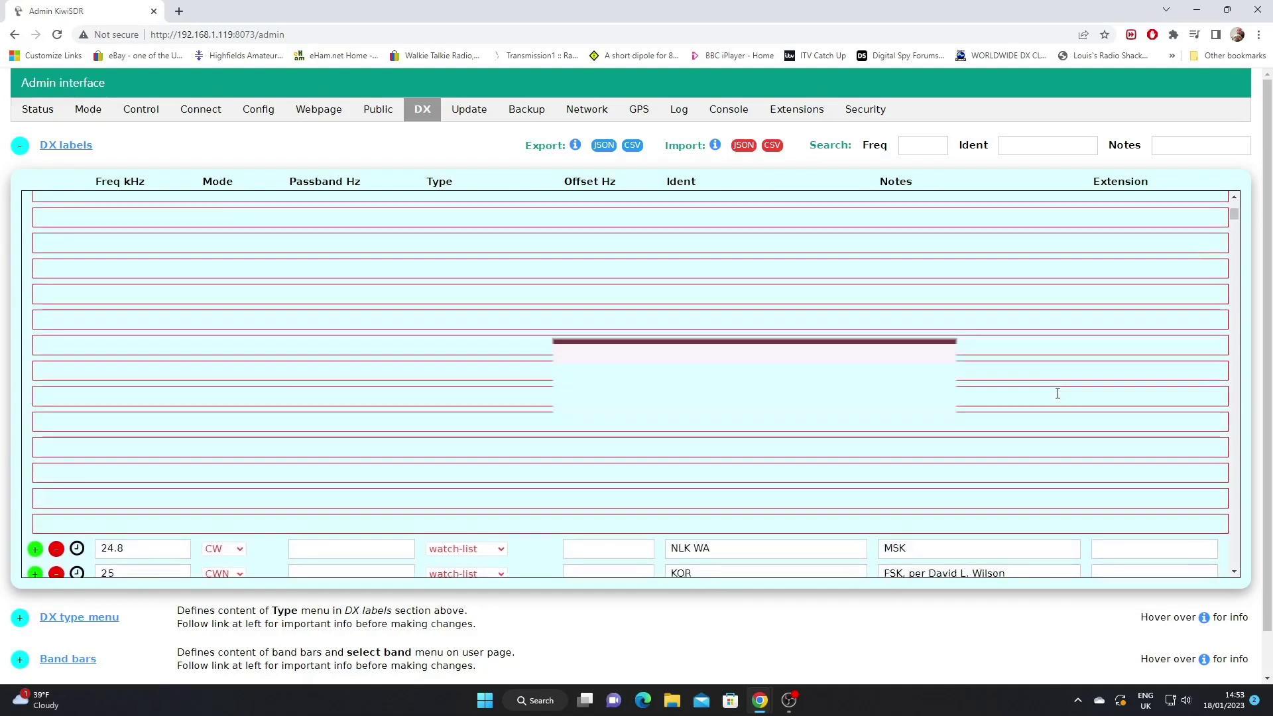
{"action": "scroll", "coordinate": [1058, 393], "scroll_direction": "up", "scroll_amount": 2}
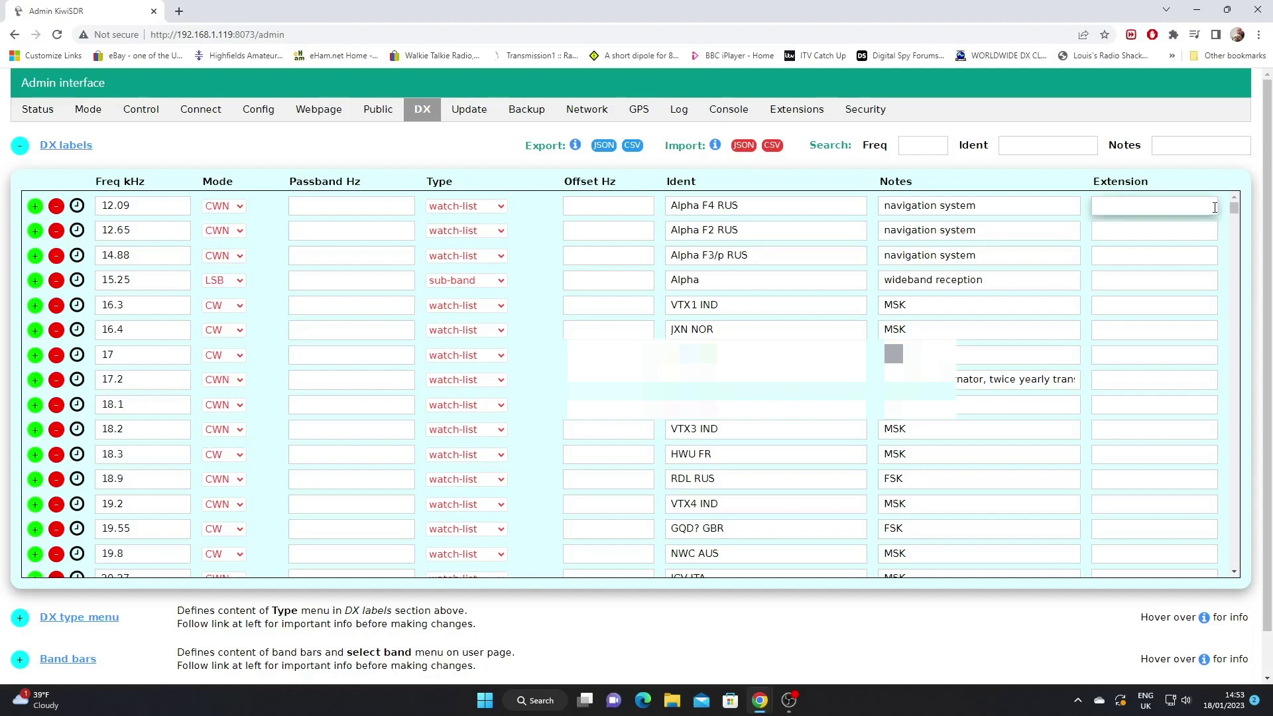
{"action": "left_click", "coordinate": [471, 116]}
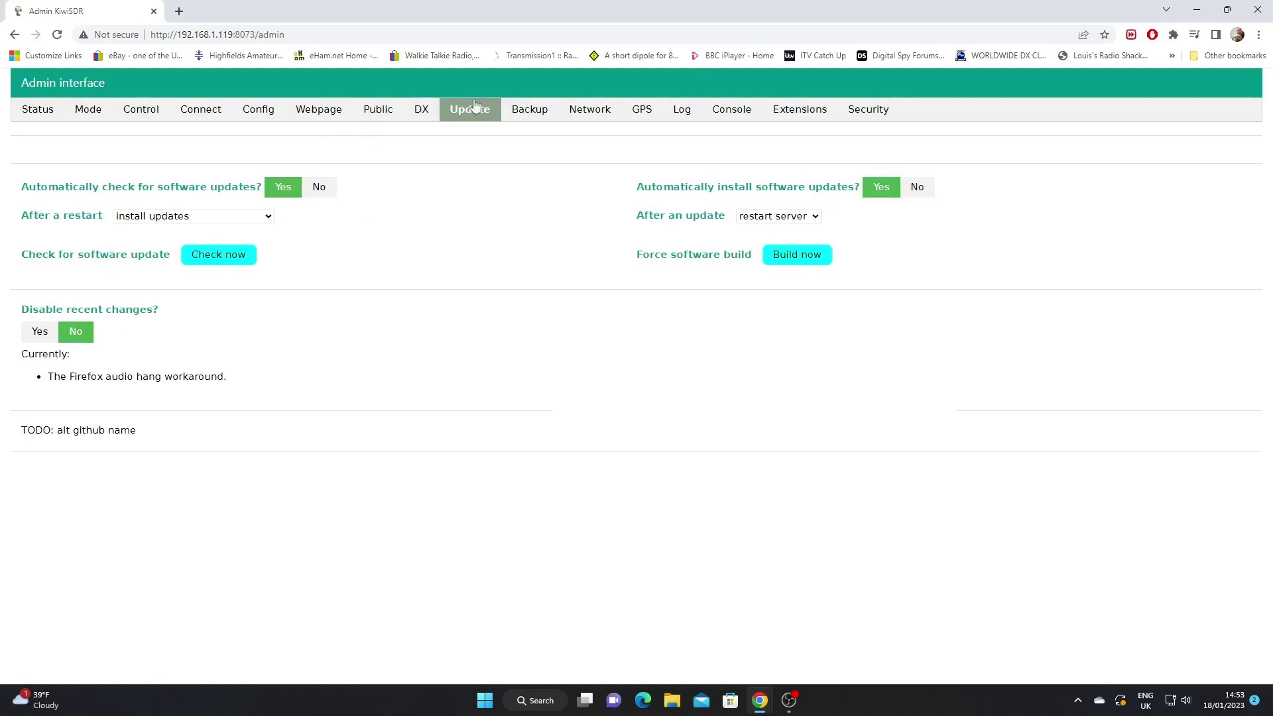
Show the Backup page for writing the Beagle filesystem to a micro-SD card
{"action": "left_click", "coordinate": [531, 110]}
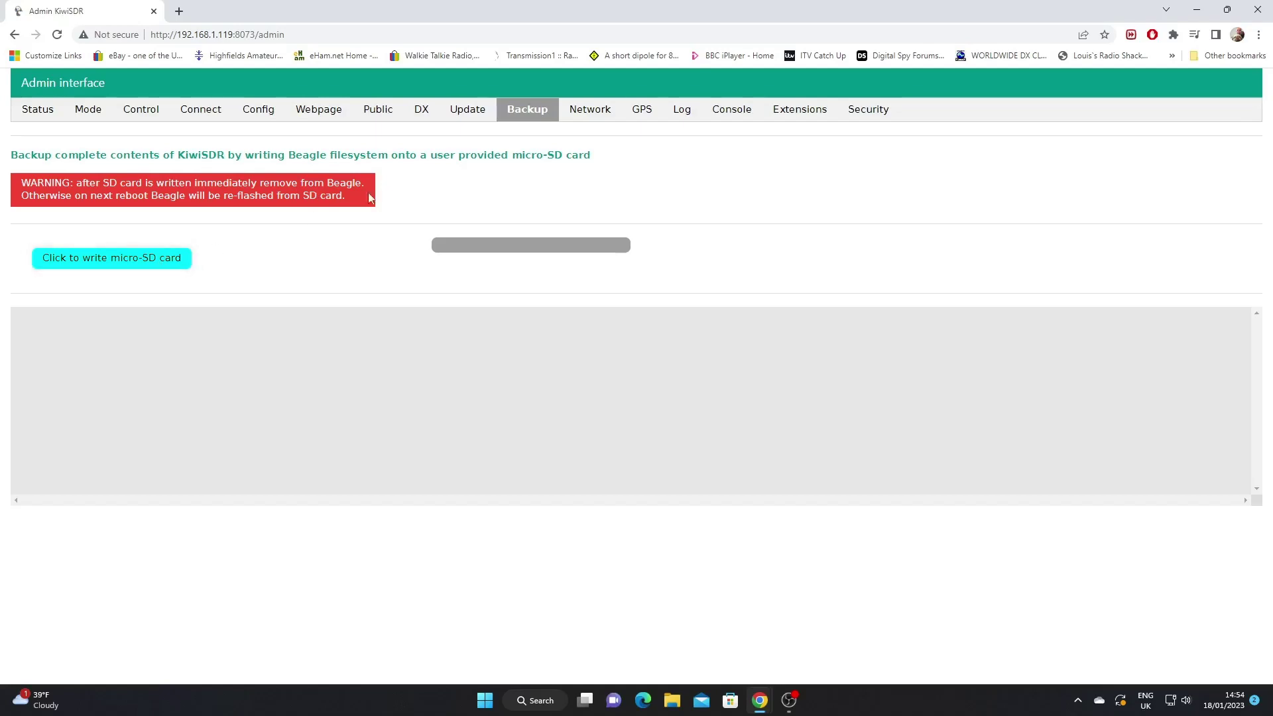
Show the Network page with port 8073, DHCP addressing and the IP blacklist
{"action": "left_click", "coordinate": [577, 114]}
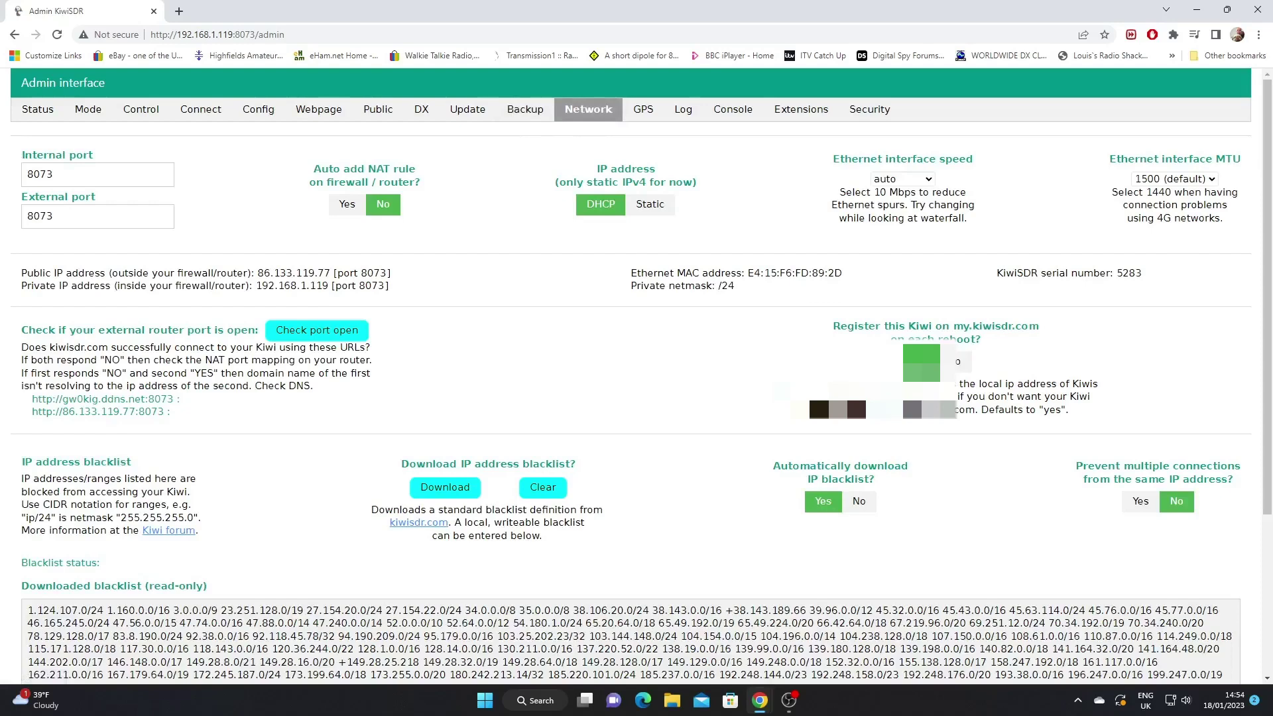
{"action": "left_click", "coordinate": [88, 175]}
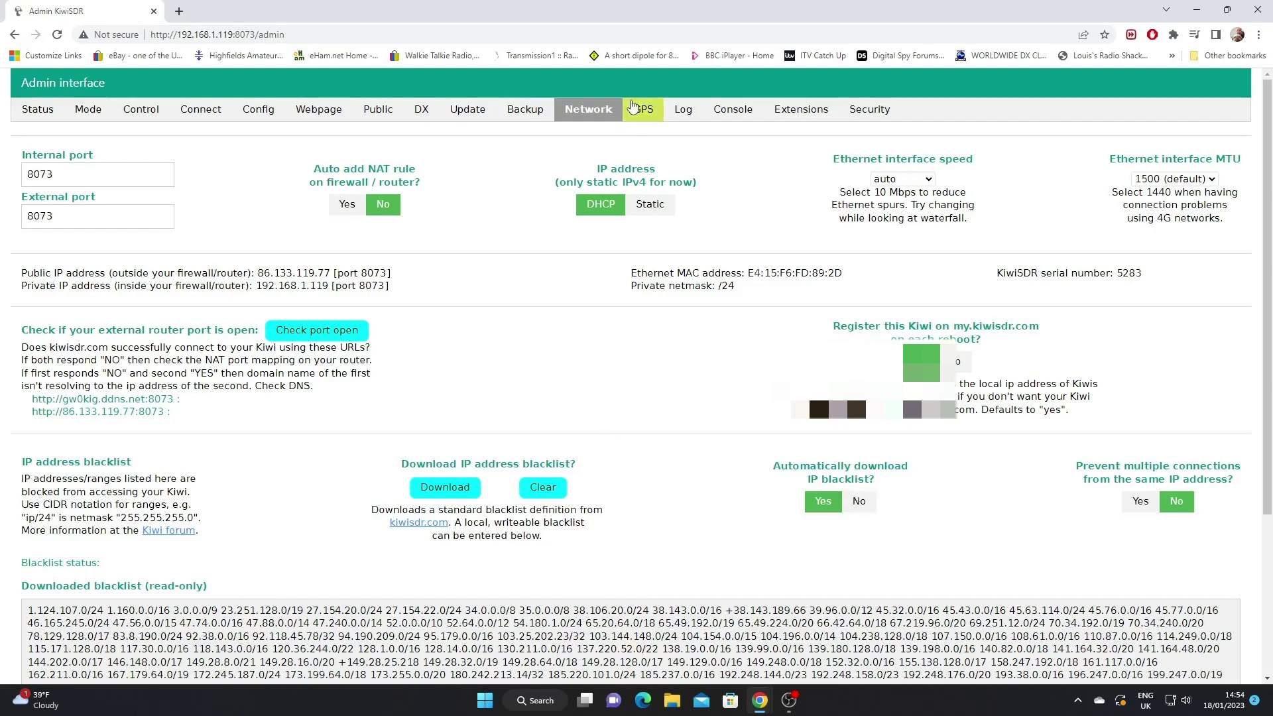
Show the GPS page's satellite channel table and click its acquisition summary row
{"action": "left_click", "coordinate": [646, 110]}
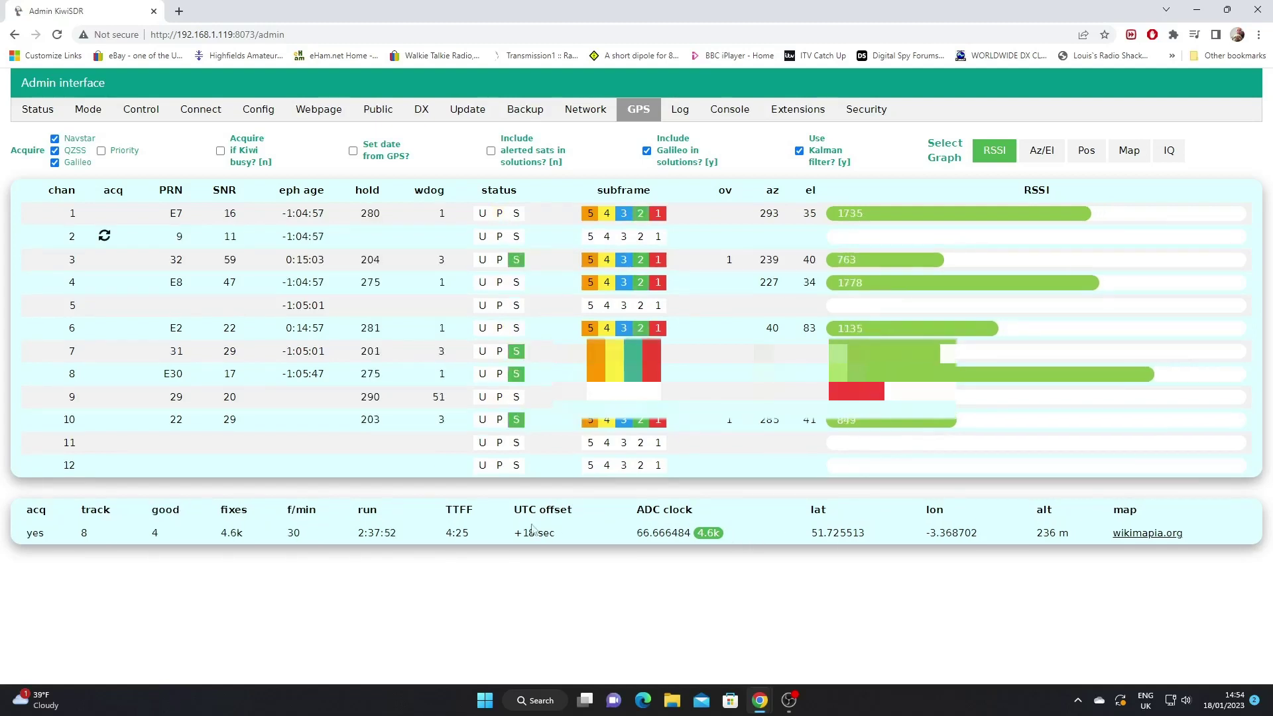
{"action": "left_click", "coordinate": [37, 533]}
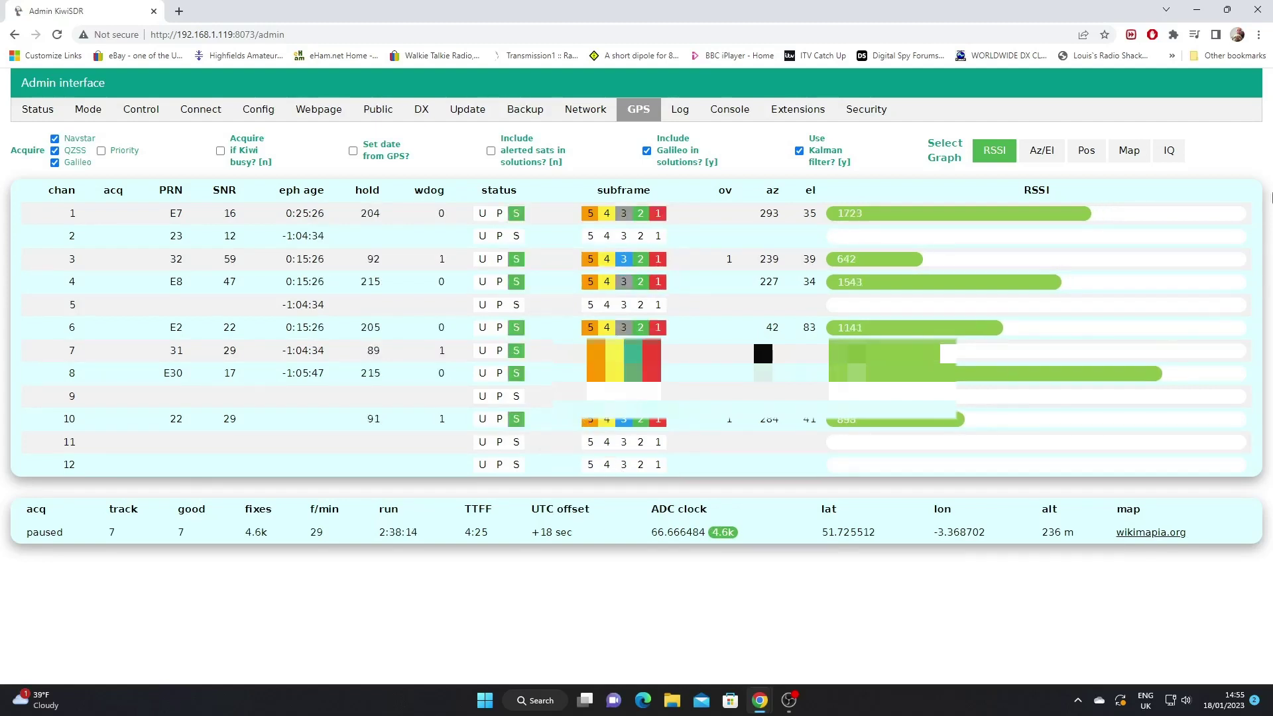
Switch the GPS graph from the position map to the Az/El satellite sky plot
{"action": "left_click", "coordinate": [1086, 152]}
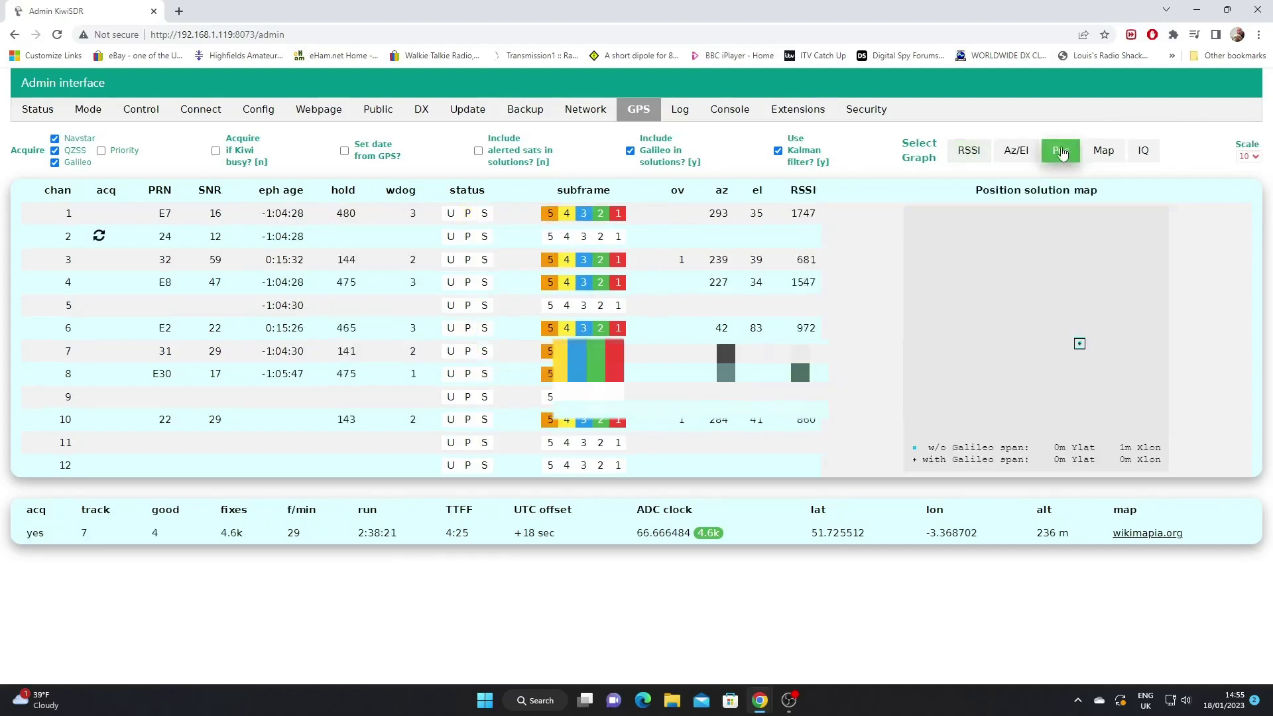
{"action": "left_click", "coordinate": [1017, 151]}
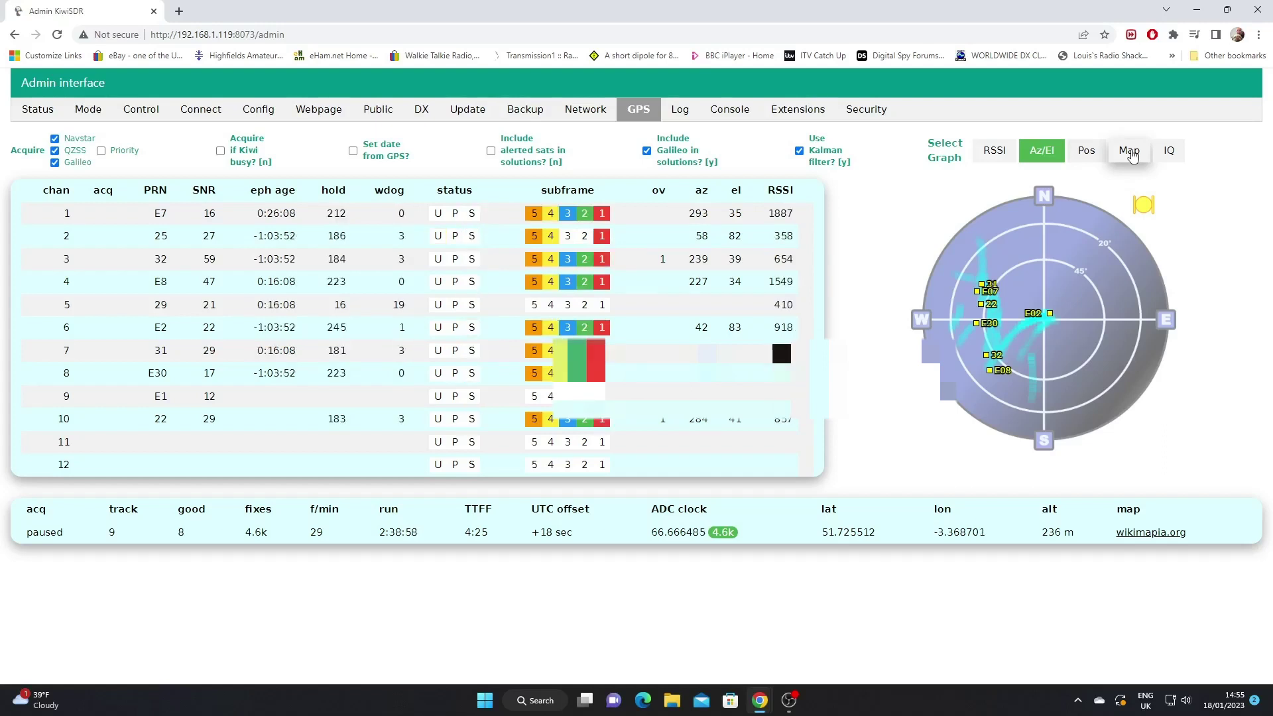
Open the server log and scroll down from the startup entries, then back up
{"action": "left_click", "coordinate": [680, 110]}
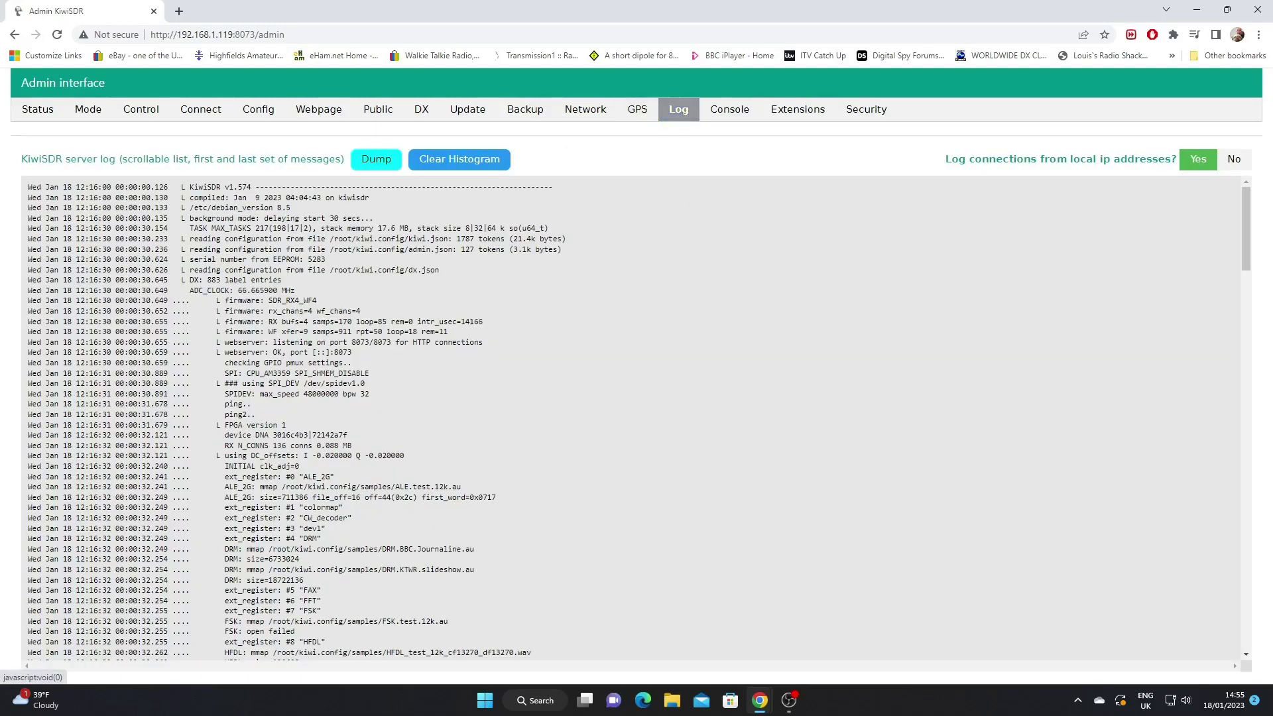
{"action": "scroll", "coordinate": [802, 420], "scroll_direction": "down", "scroll_amount": 3}
{"action": "scroll", "coordinate": [802, 420], "scroll_direction": "down", "scroll_amount": 15}
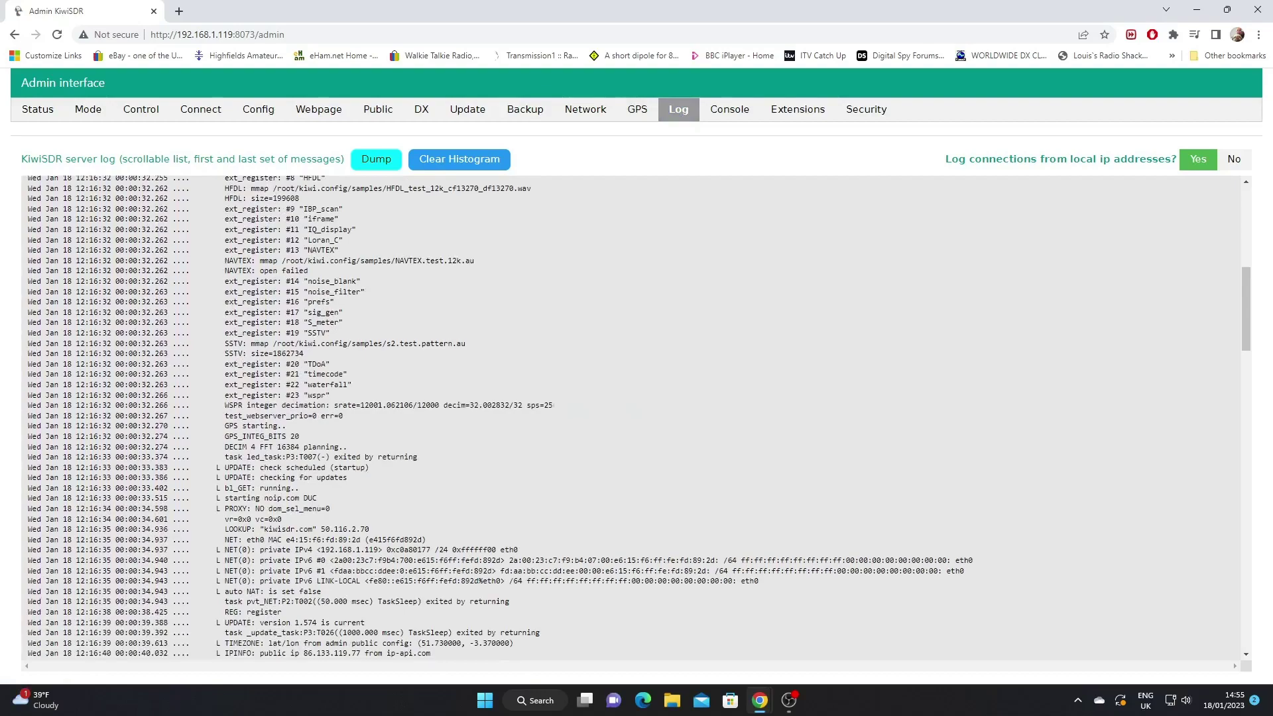
{"action": "scroll", "coordinate": [801, 419], "scroll_direction": "down", "scroll_amount": 10}
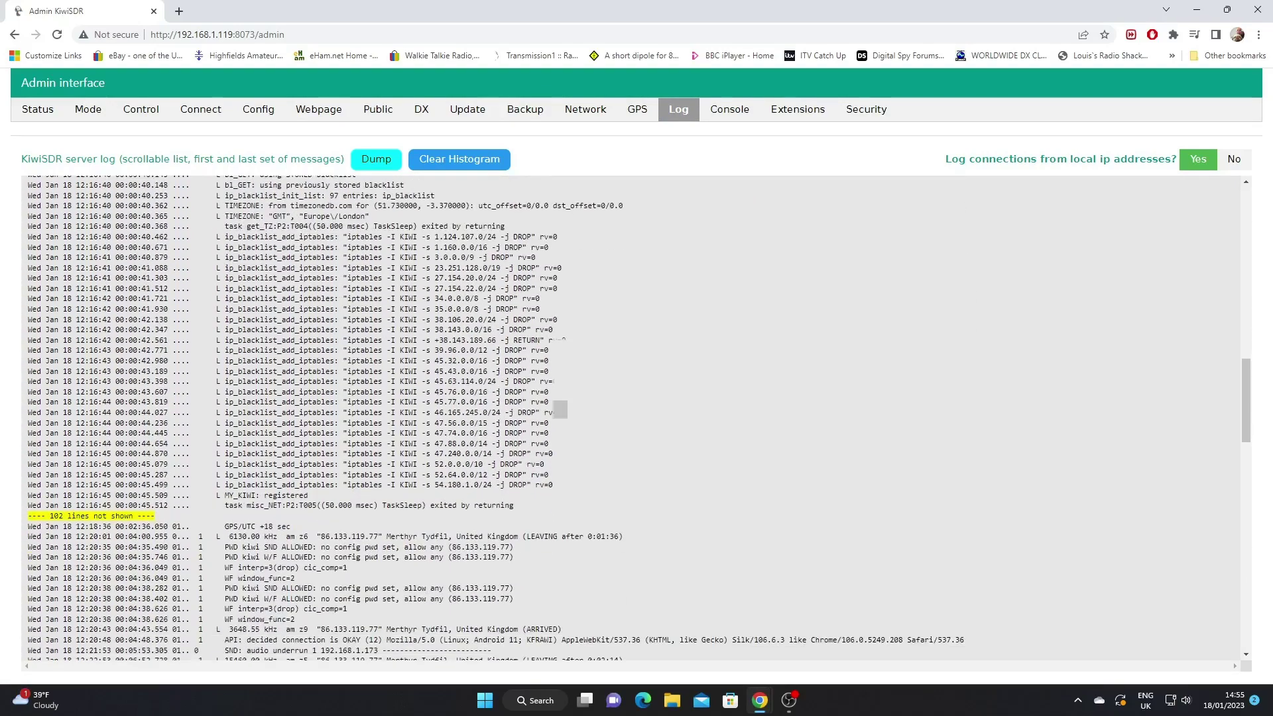
{"action": "scroll", "coordinate": [801, 419], "scroll_direction": "down", "scroll_amount": 15}
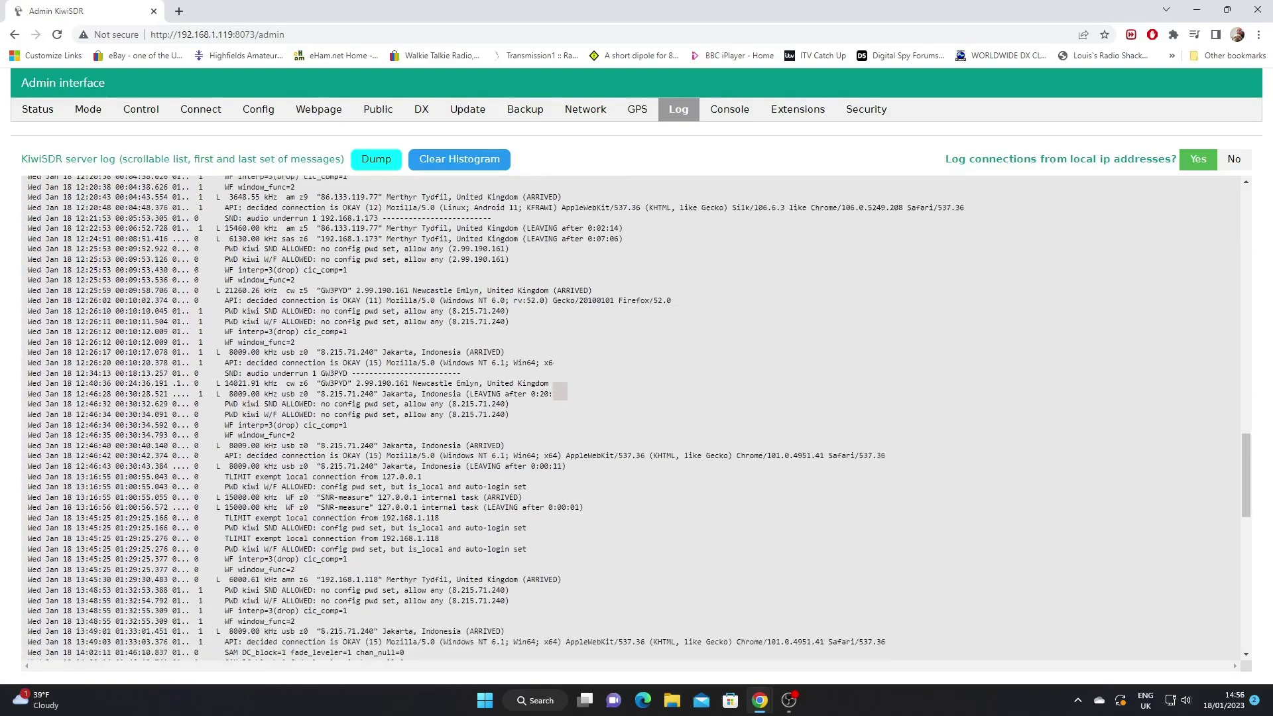
{"action": "scroll", "coordinate": [802, 420], "scroll_direction": "down", "scroll_amount": 5}
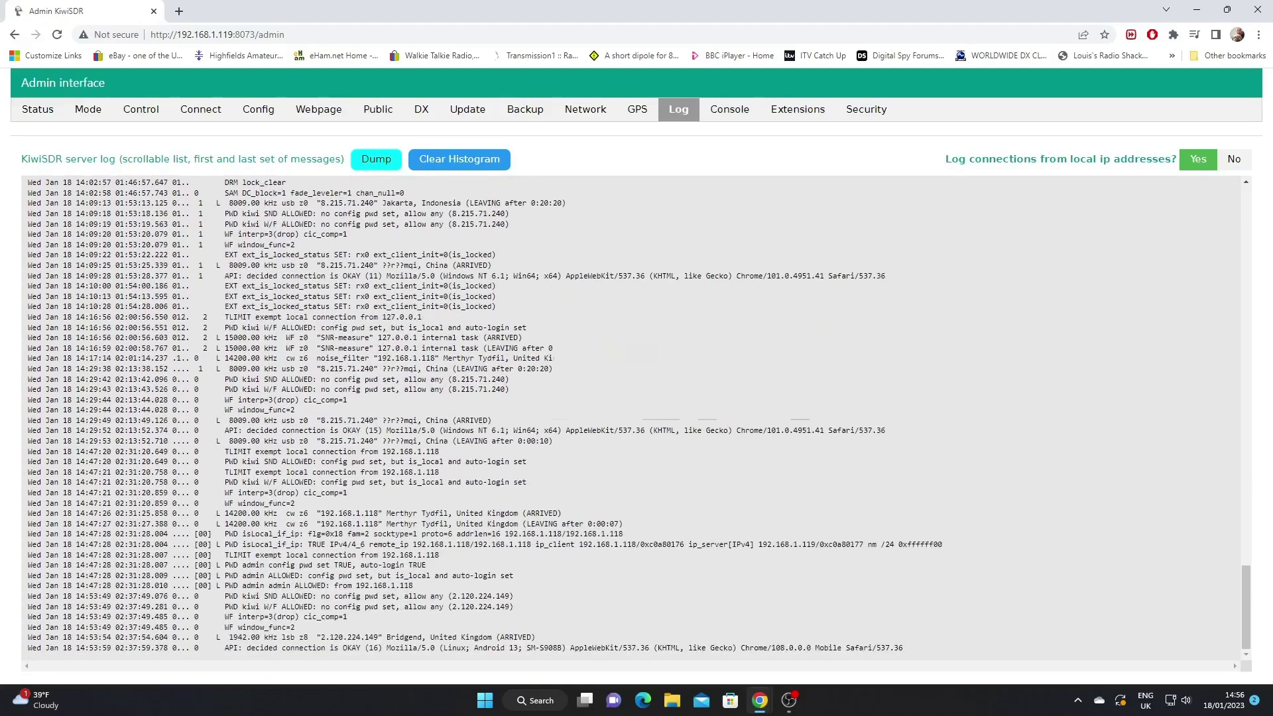
{"action": "scroll", "coordinate": [802, 420], "scroll_direction": "up", "scroll_amount": 20}
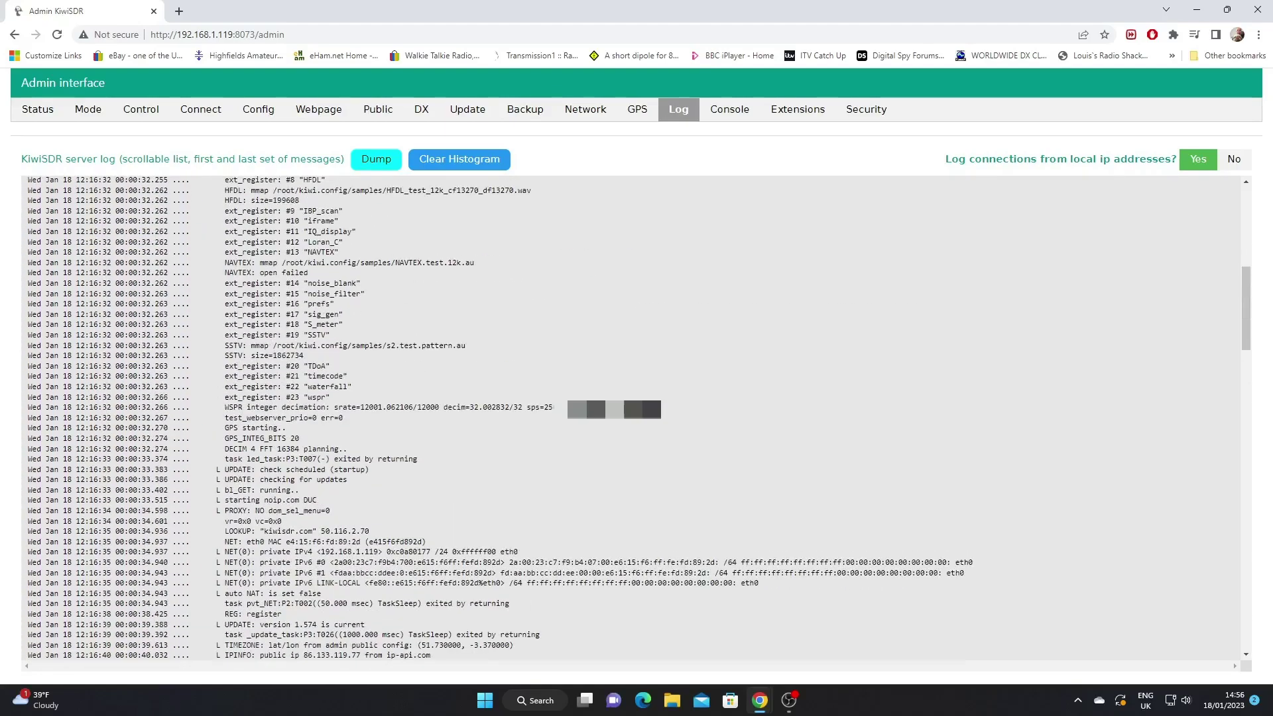
{"action": "scroll", "coordinate": [801, 420], "scroll_direction": "up", "scroll_amount": 10}
Scroll through the latest connection entries, then bring up the Beagle Debian console page
{"action": "scroll", "coordinate": [801, 420], "scroll_direction": "down", "scroll_amount": 20}
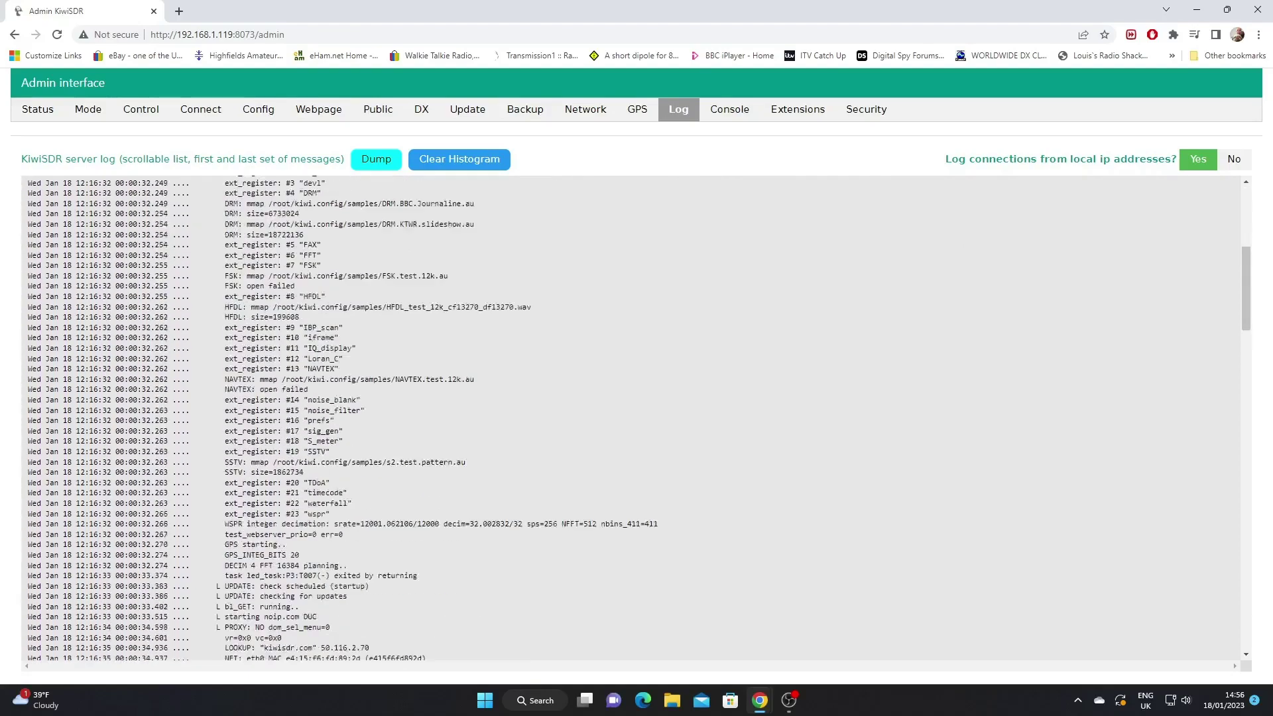
{"action": "scroll", "coordinate": [633, 420], "scroll_direction": "down", "scroll_amount": 10}
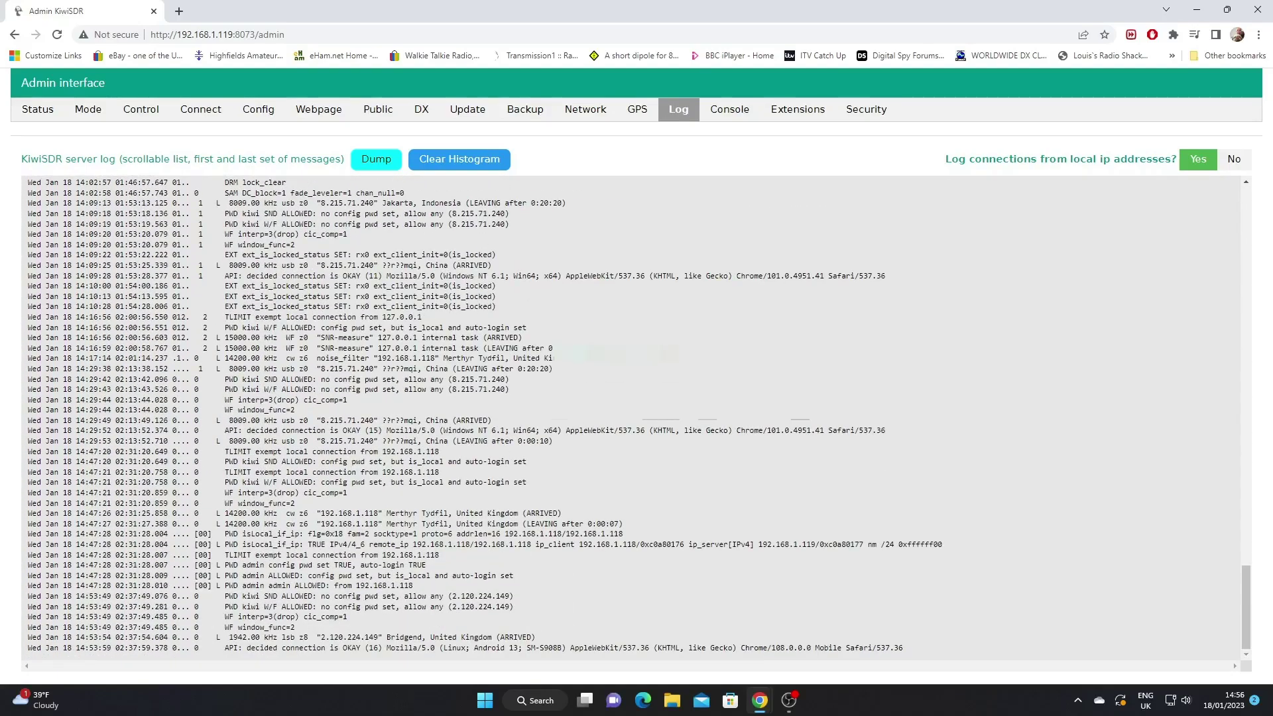
{"action": "scroll", "coordinate": [802, 420], "scroll_direction": "up", "scroll_amount": 15}
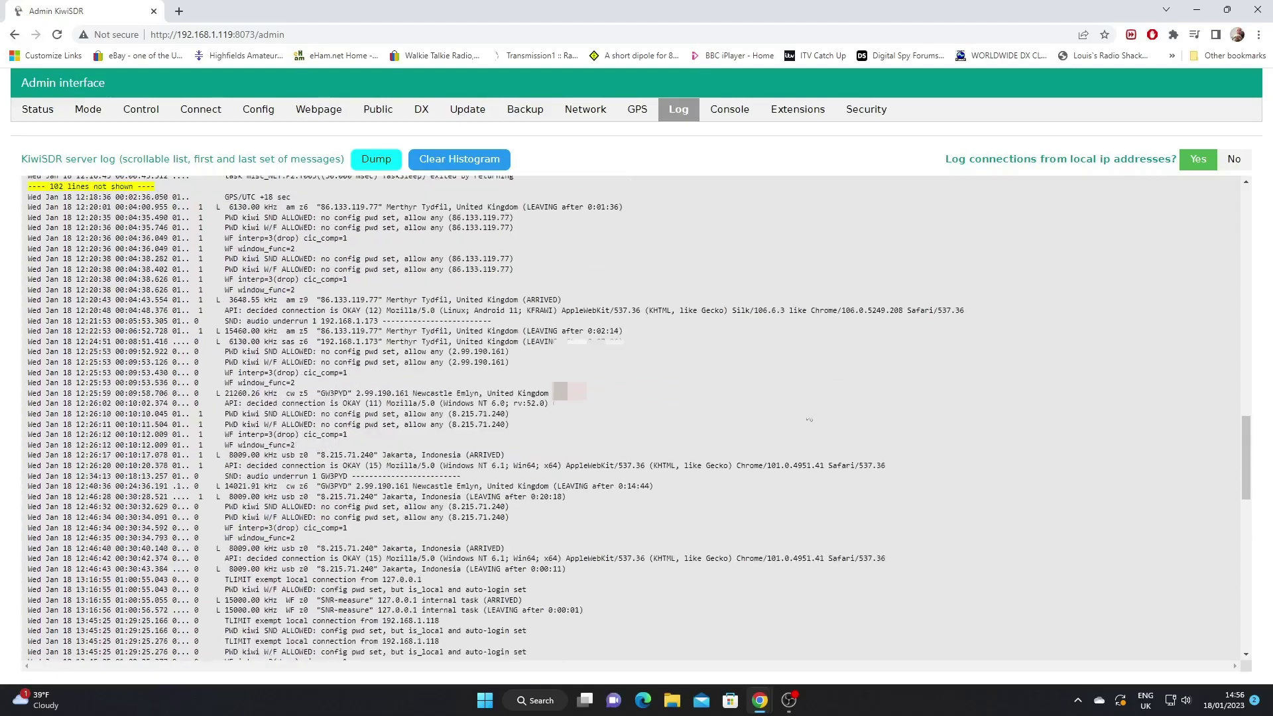
{"action": "scroll", "coordinate": [808, 419], "scroll_direction": "up", "scroll_amount": 5}
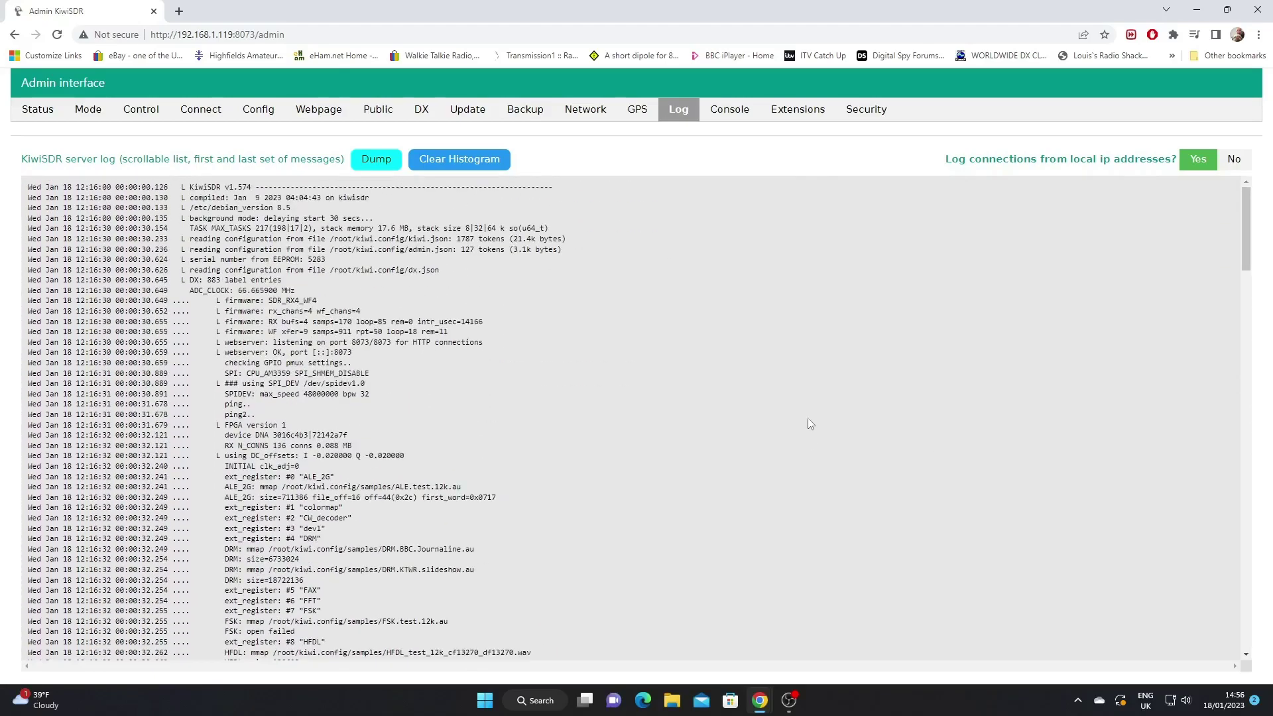
{"action": "scroll", "coordinate": [293, 323], "scroll_direction": "down", "scroll_amount": 8}
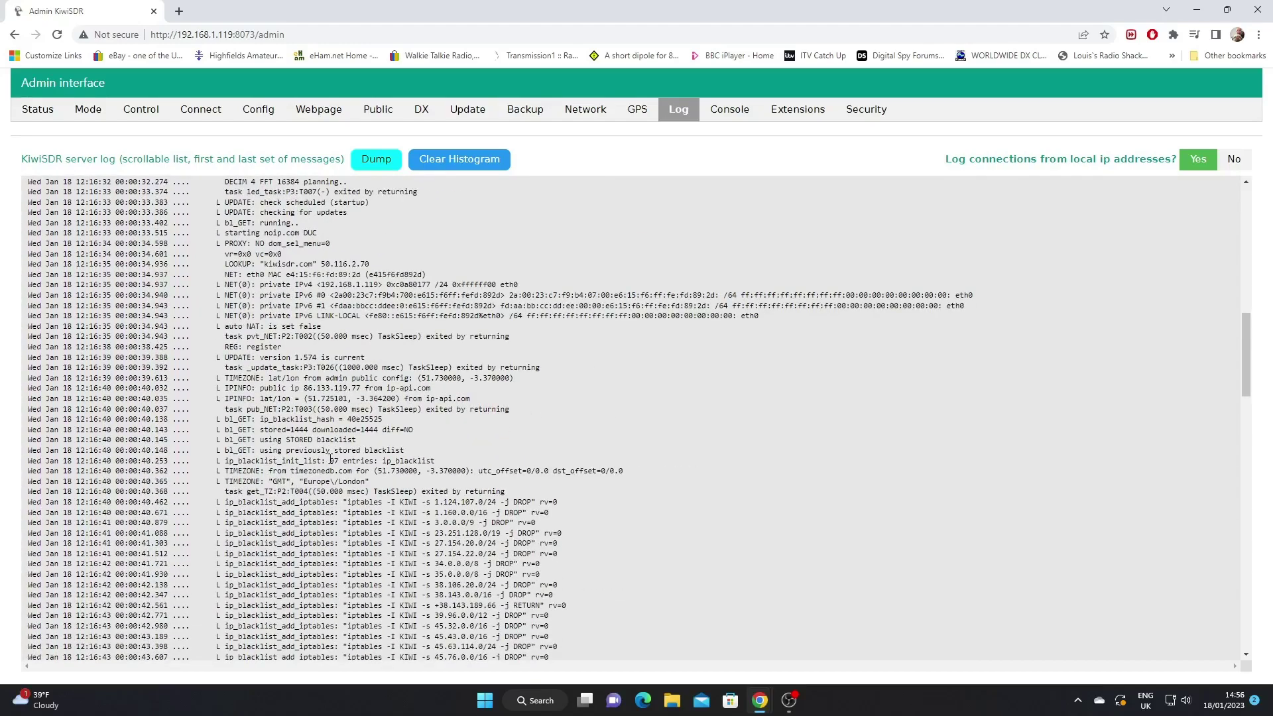
{"action": "scroll", "coordinate": [433, 523], "scroll_direction": "down", "scroll_amount": 10}
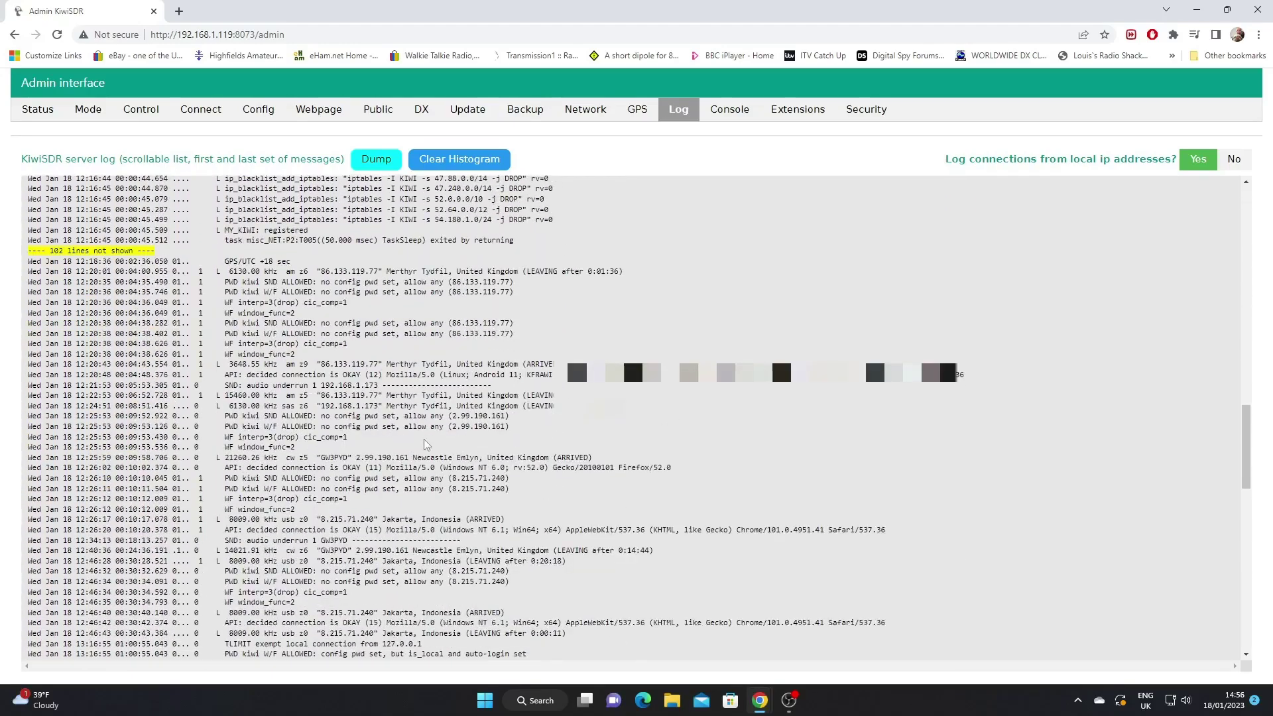
{"action": "scroll", "coordinate": [427, 440], "scroll_direction": "down", "scroll_amount": 10}
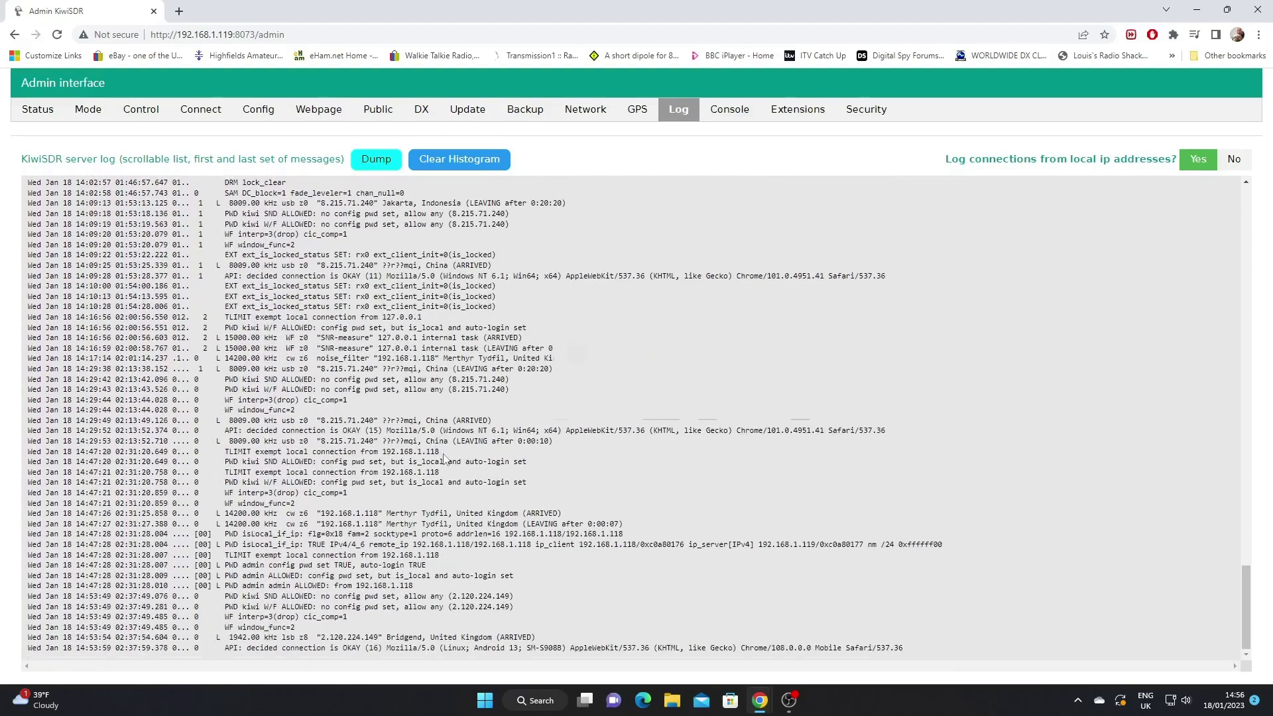
{"action": "scroll", "coordinate": [438, 456], "scroll_direction": "up", "scroll_amount": 20}
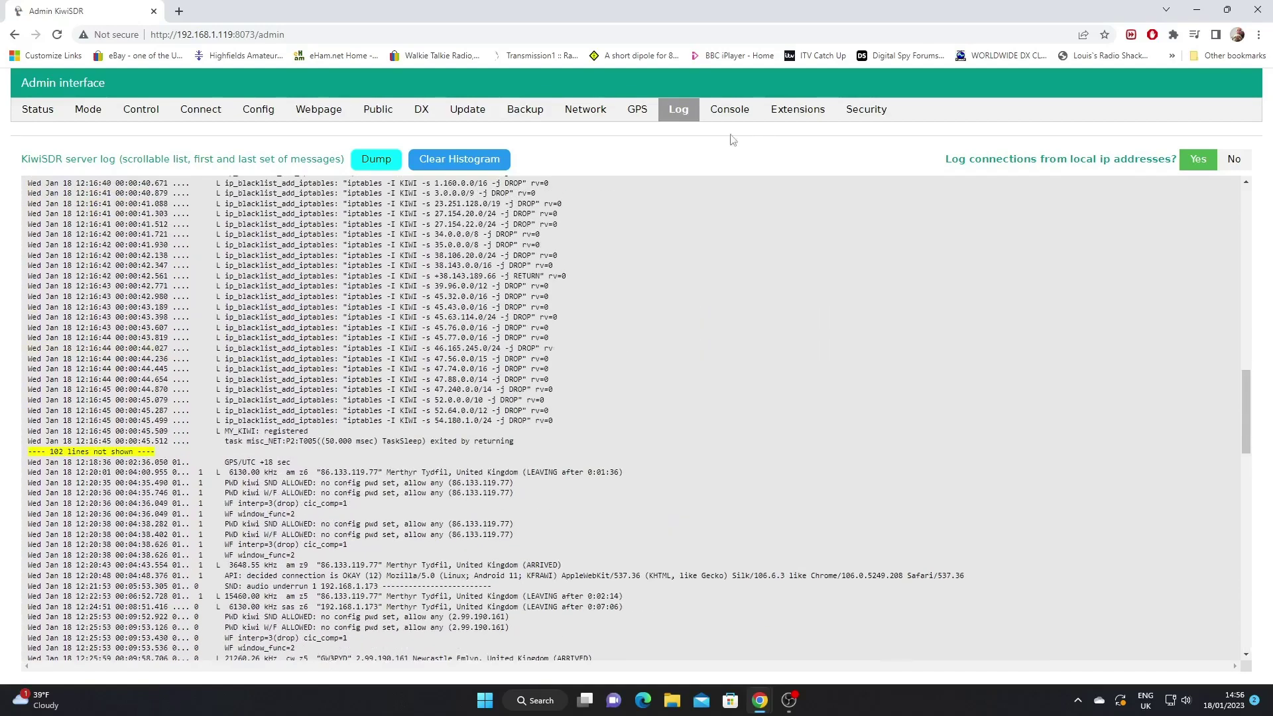
{"action": "left_click", "coordinate": [724, 114]}
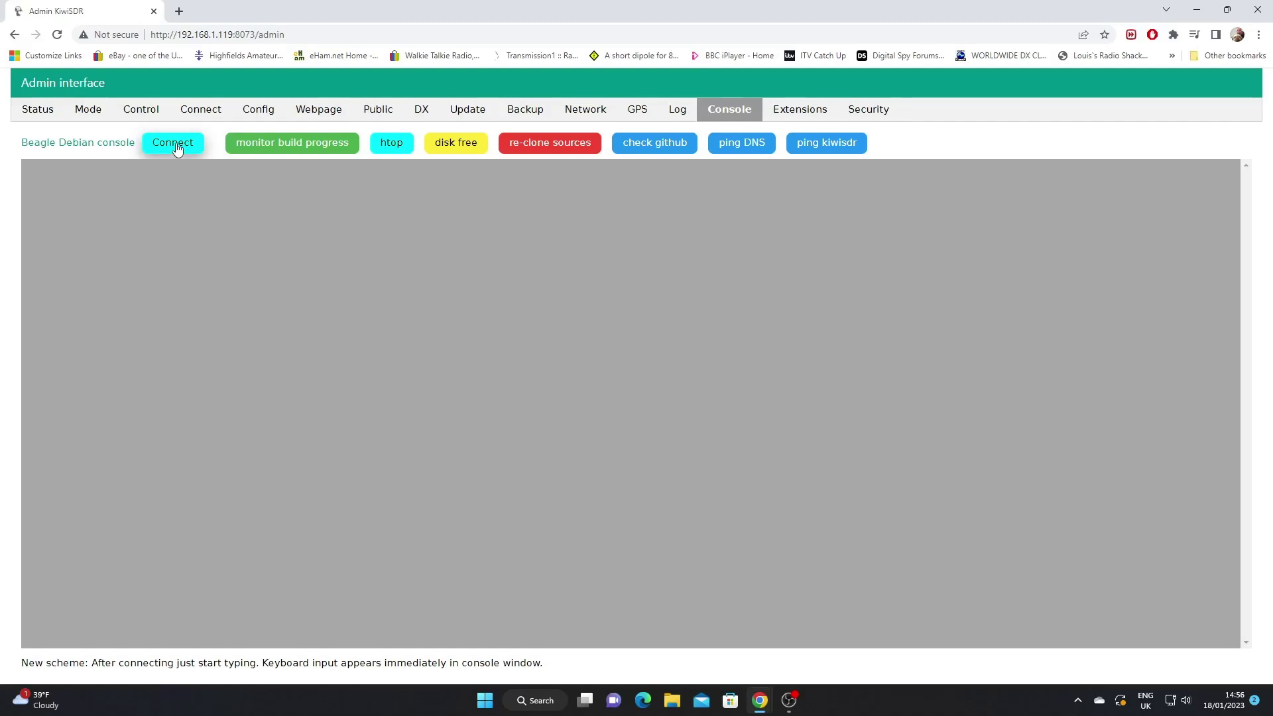
Show the WSPR extension settings: reporter callsign, grid square, and GPS grid updating off
{"action": "left_click", "coordinate": [800, 112]}
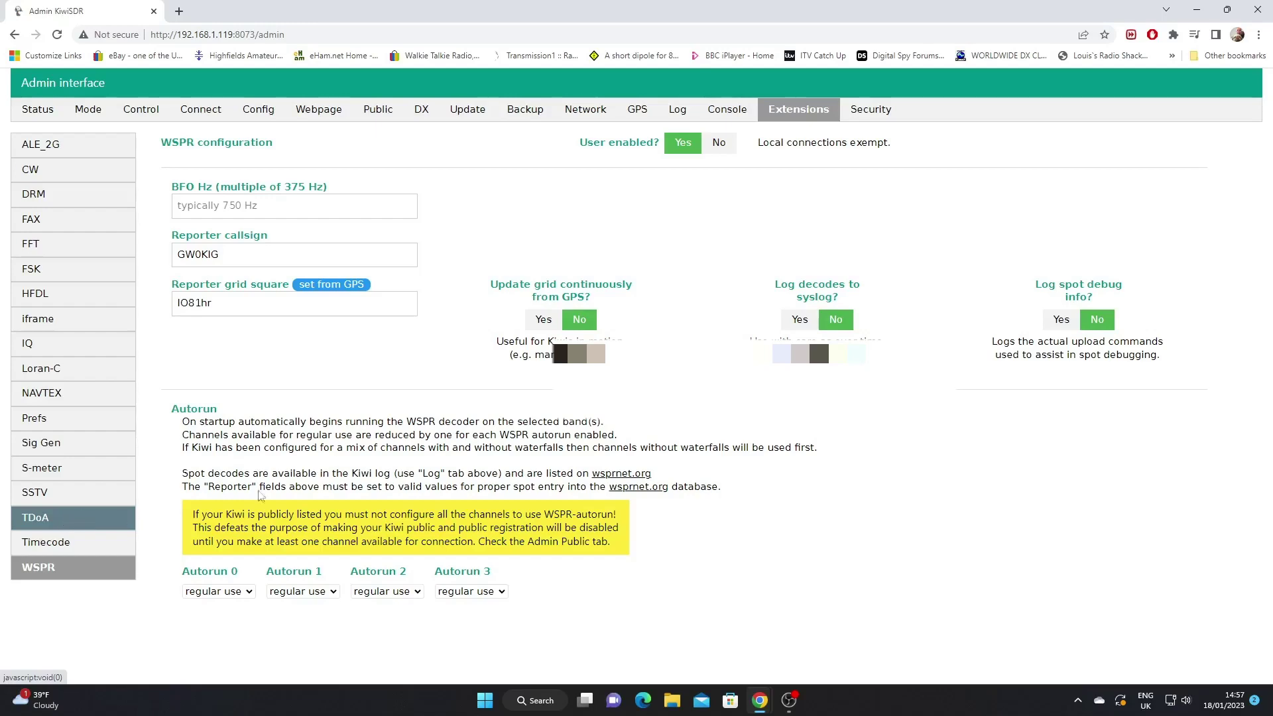
Switch to the Security page listing password, auto-login and console access options
{"action": "left_click", "coordinate": [882, 113]}
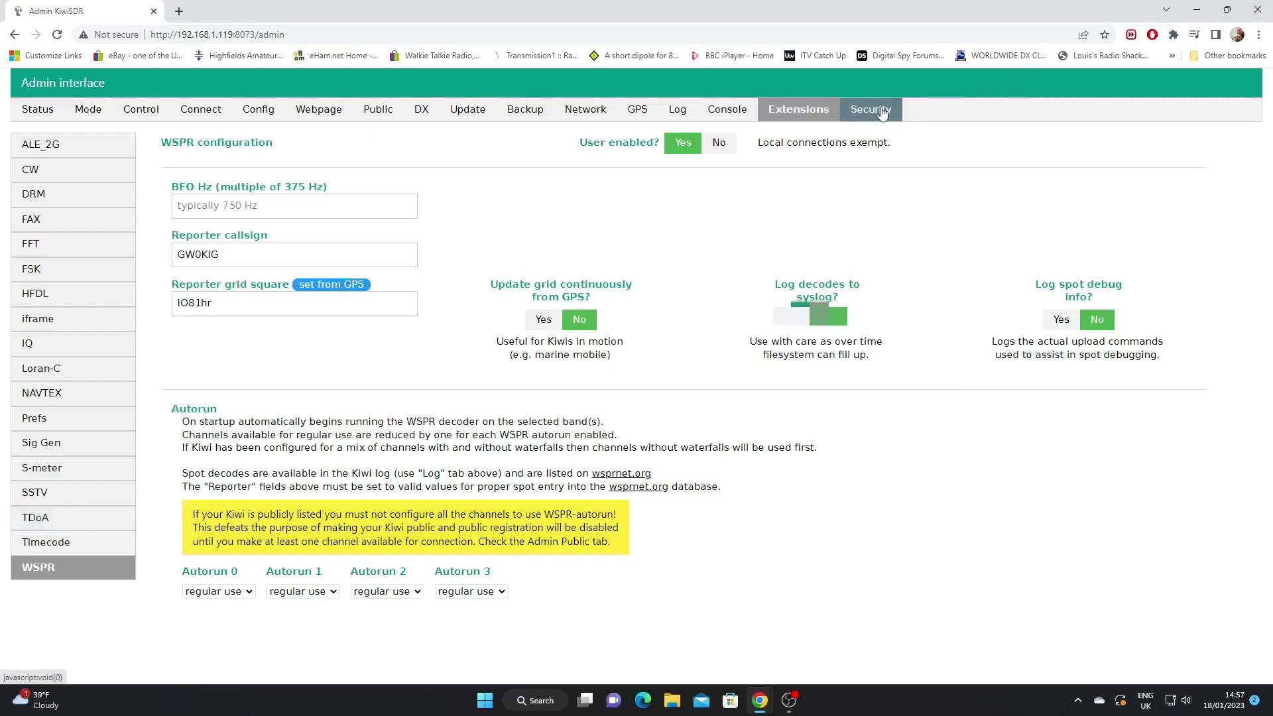